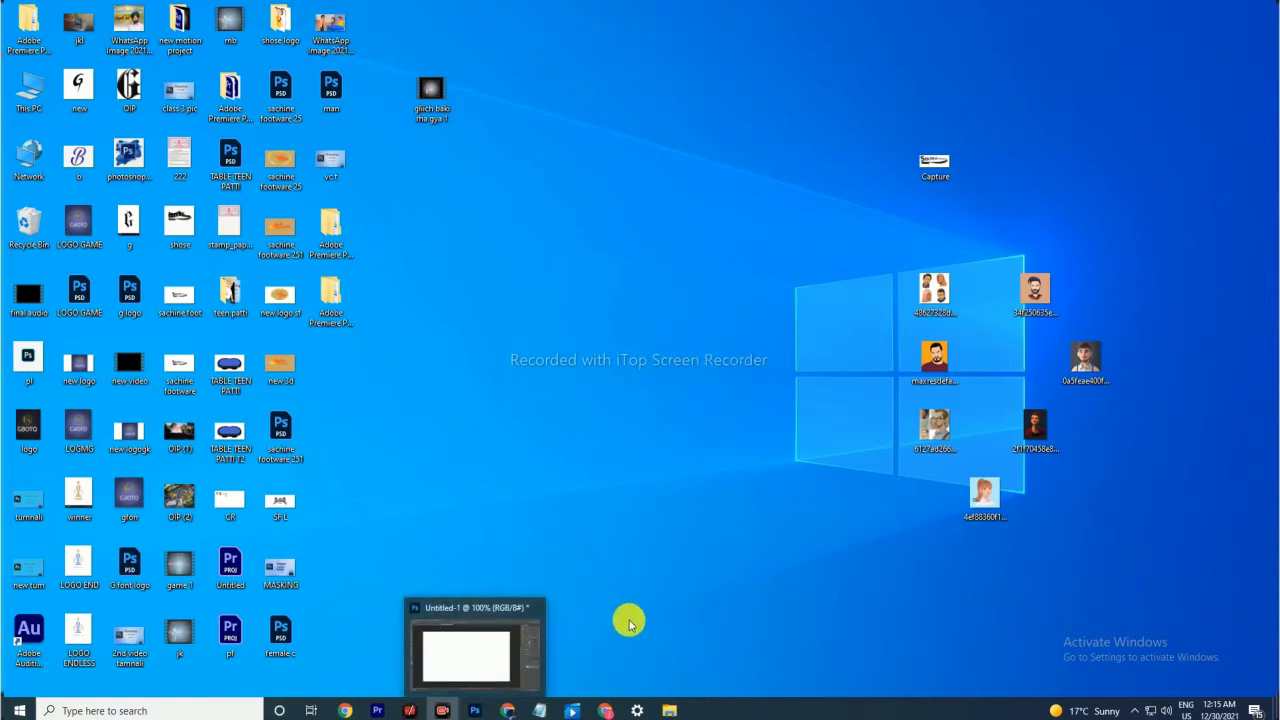
Step: Draw a large rectangle across the centre of the canvas
click(476, 710)
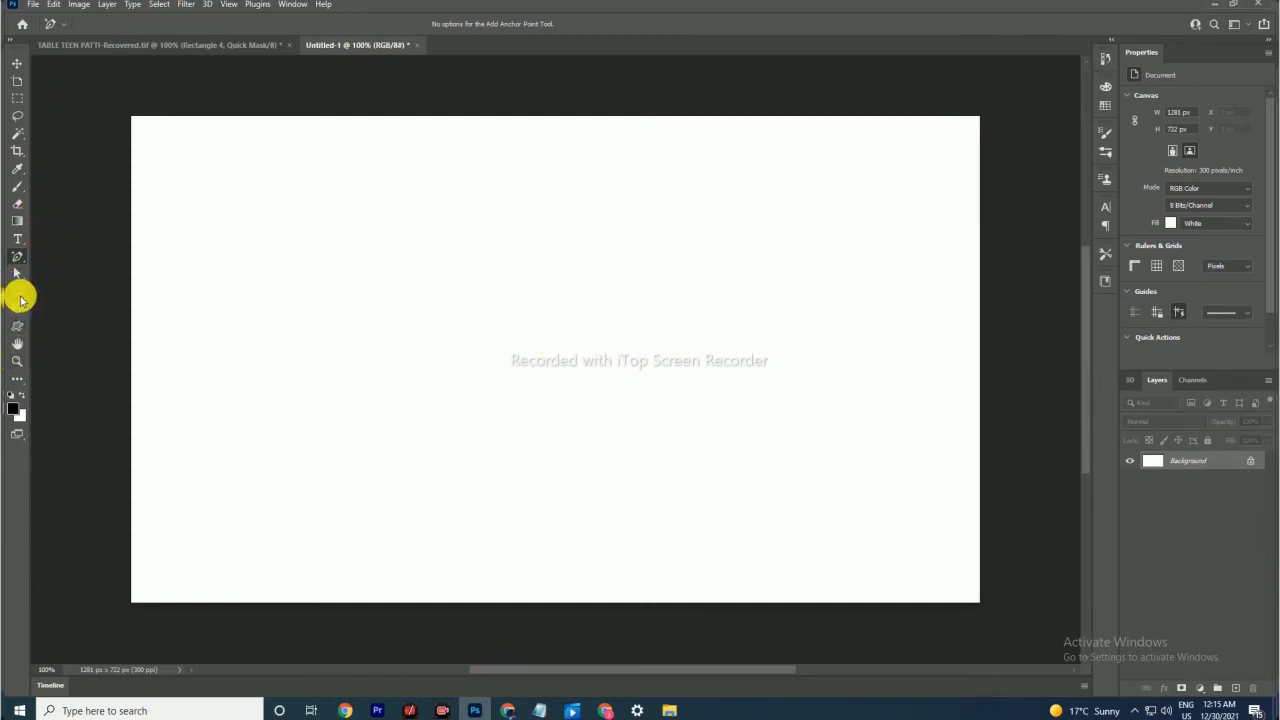
click(17, 291)
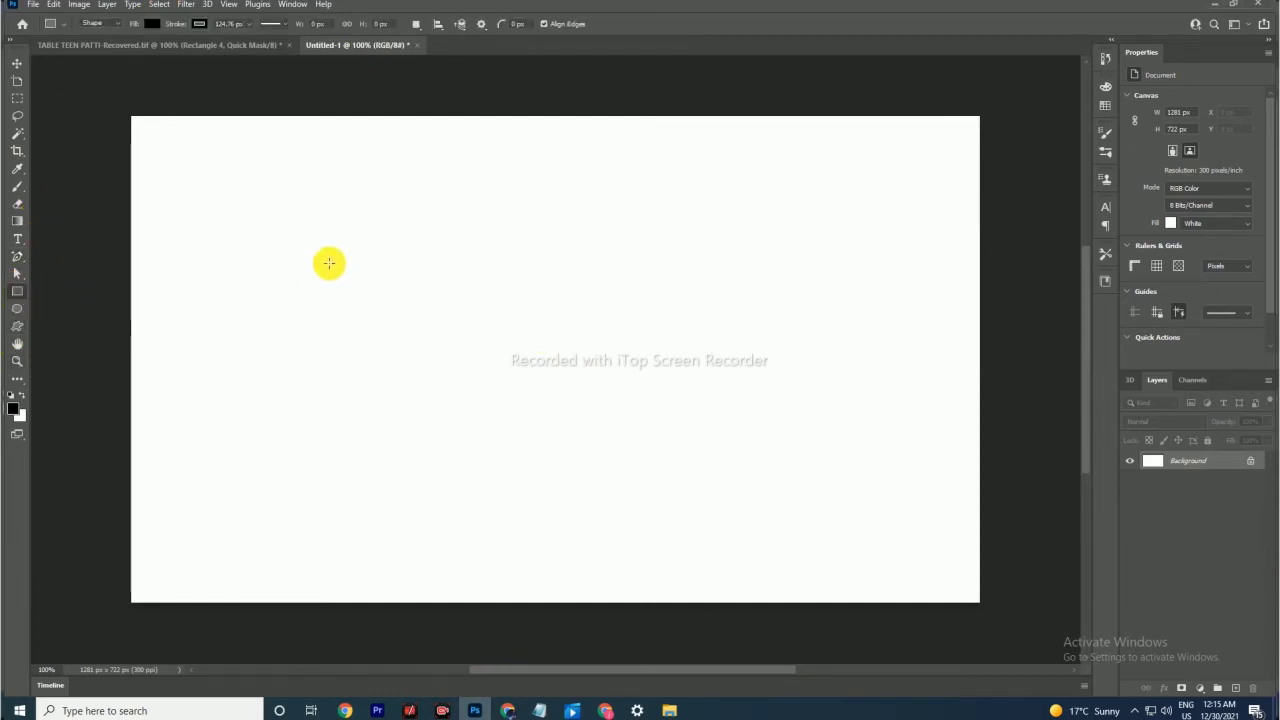
mouse_move(329, 263)
mouse_down()
mouse_move(739, 491)
mouse_move(801, 508)
mouse_up()
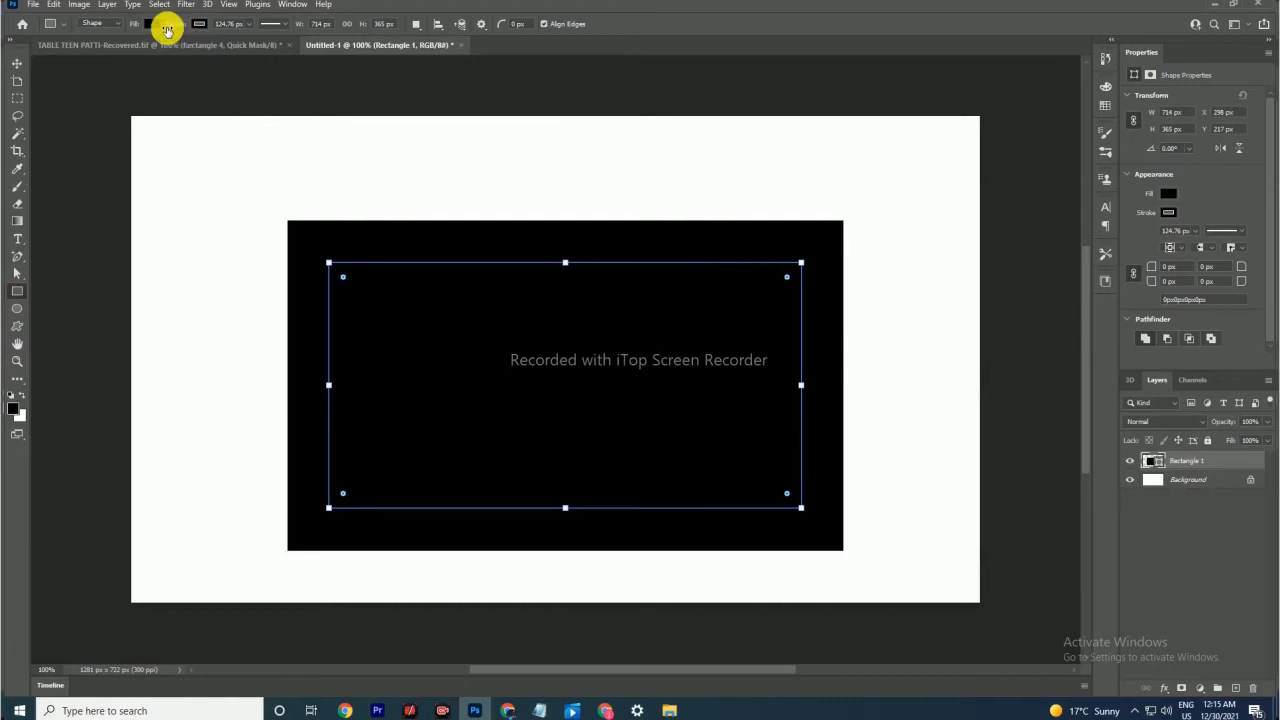
Step: Give the rectangle no stroke and a yellow fill from Recently Used Colors
click(197, 26)
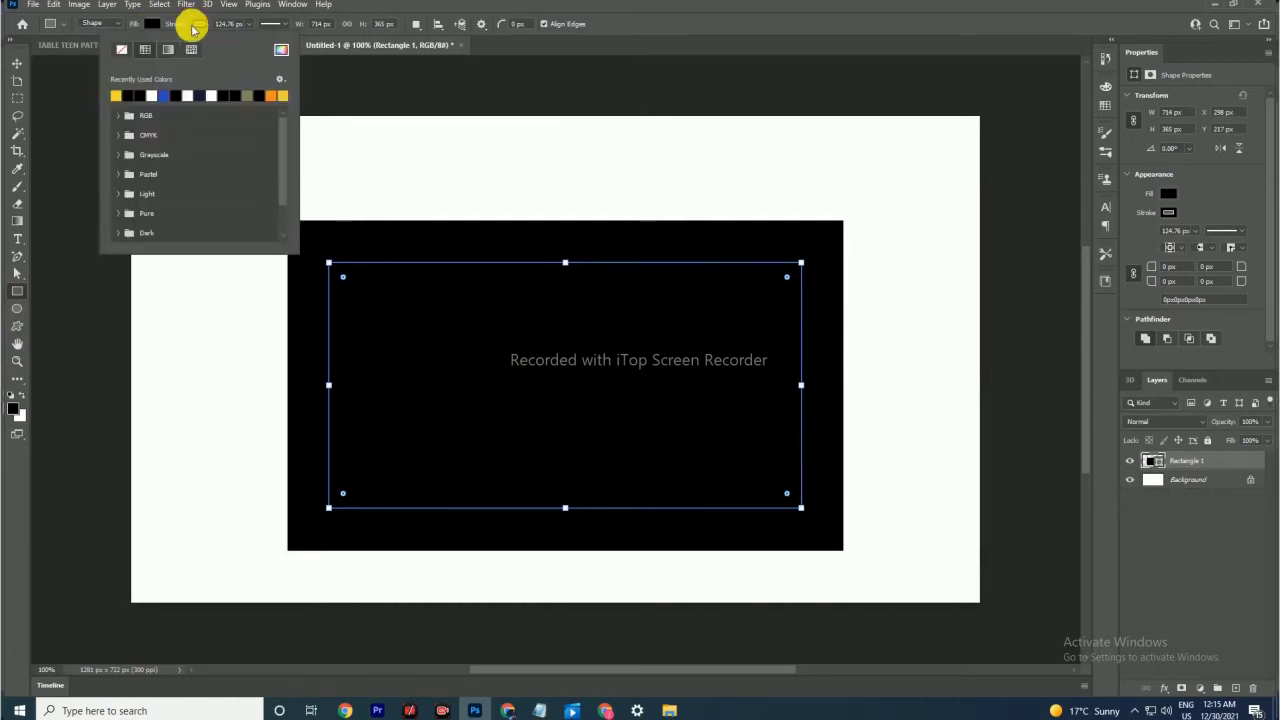
click(121, 49)
click(151, 23)
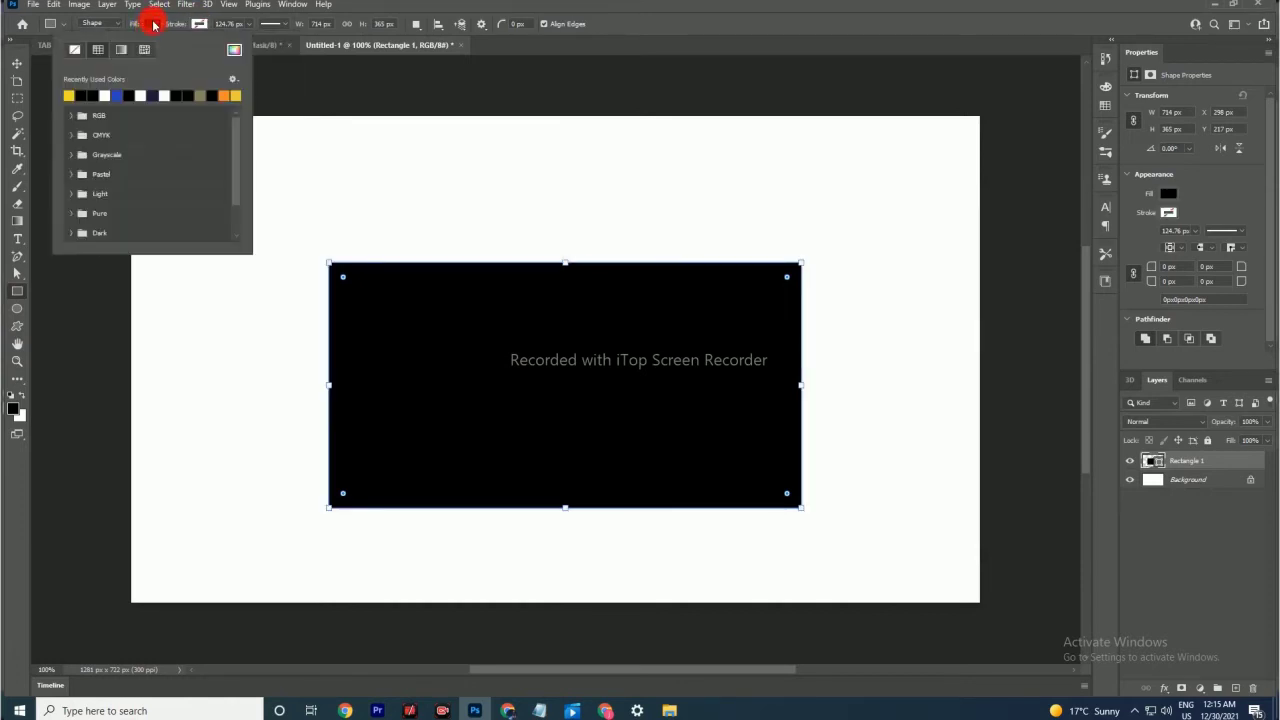
click(69, 94)
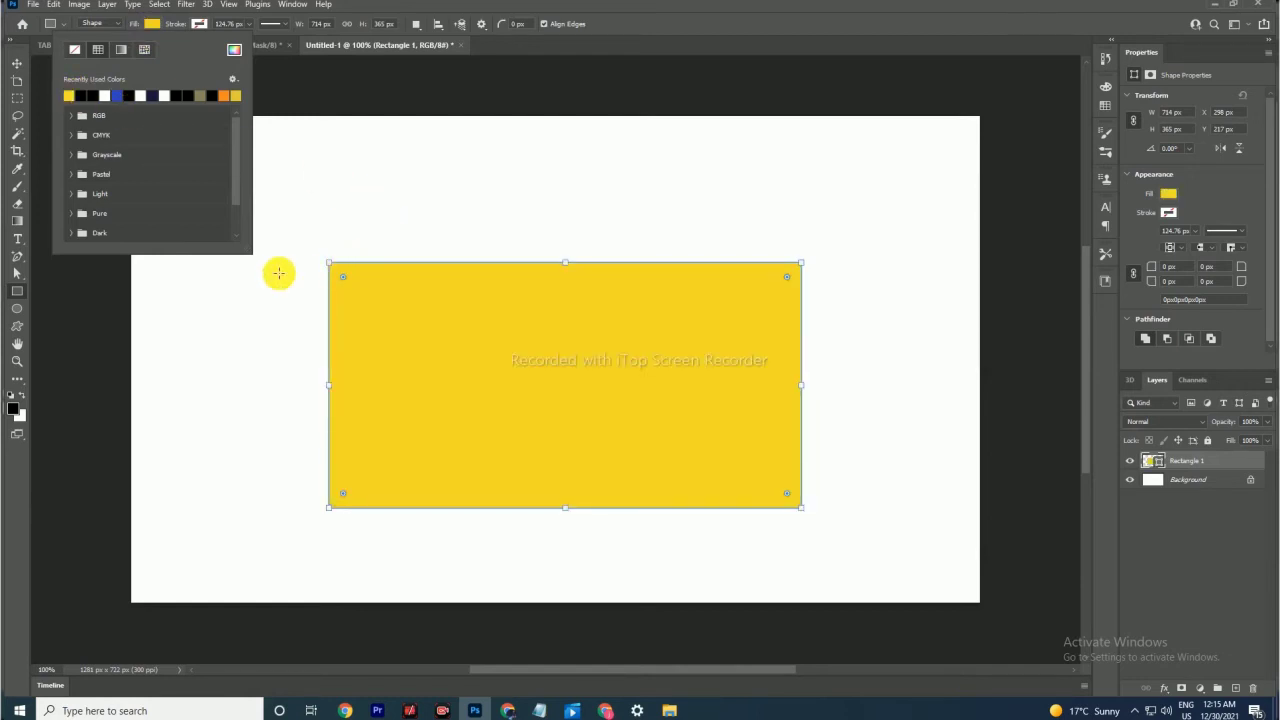
Step: Round all four rectangle corners to a 127 px radius, making a yellow pill
click(299, 218)
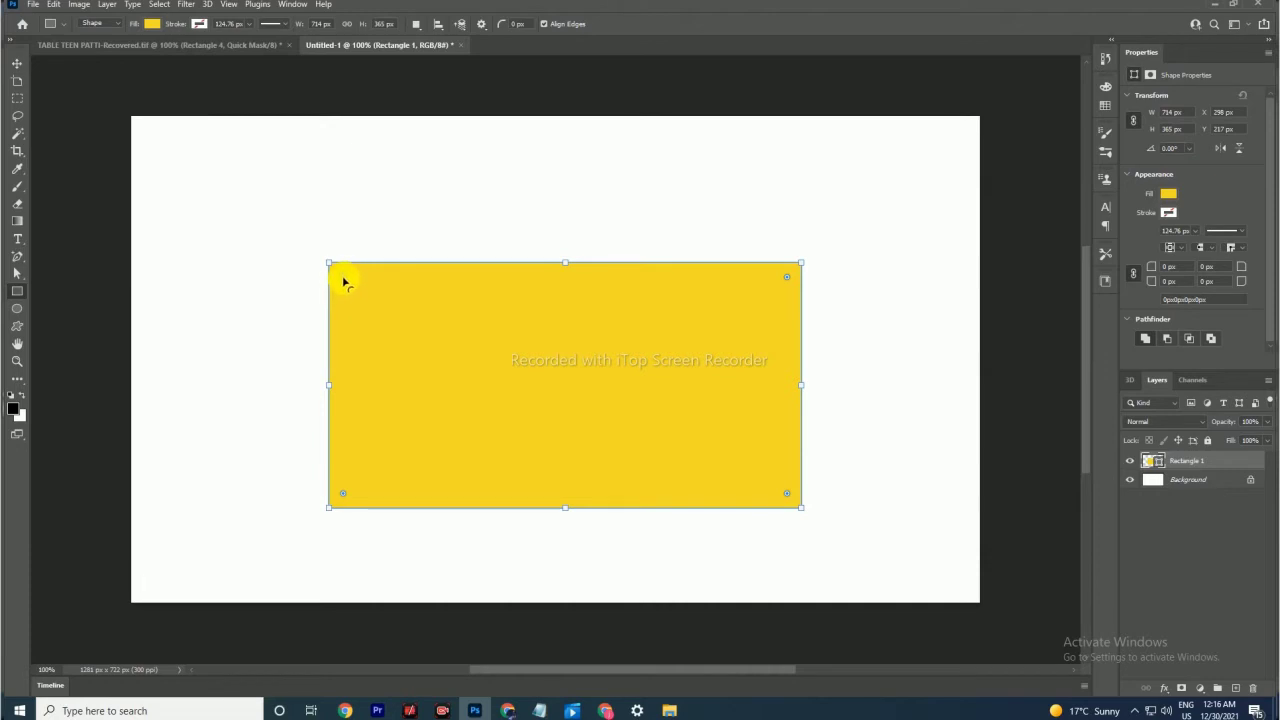
drag(343, 282, 363, 298)
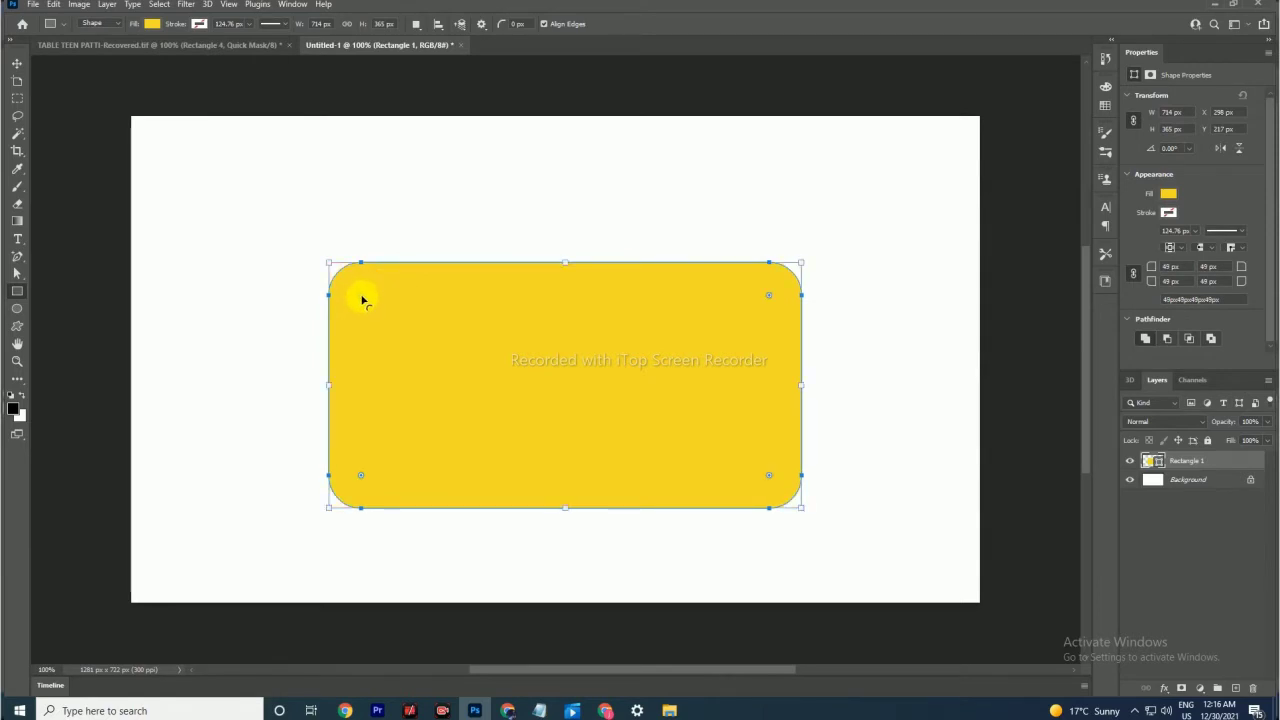
mouse_move(360, 296)
mouse_down()
mouse_move(440, 375)
mouse_move(490, 392)
mouse_move(413, 355)
mouse_move(406, 309)
mouse_move(416, 332)
mouse_up()
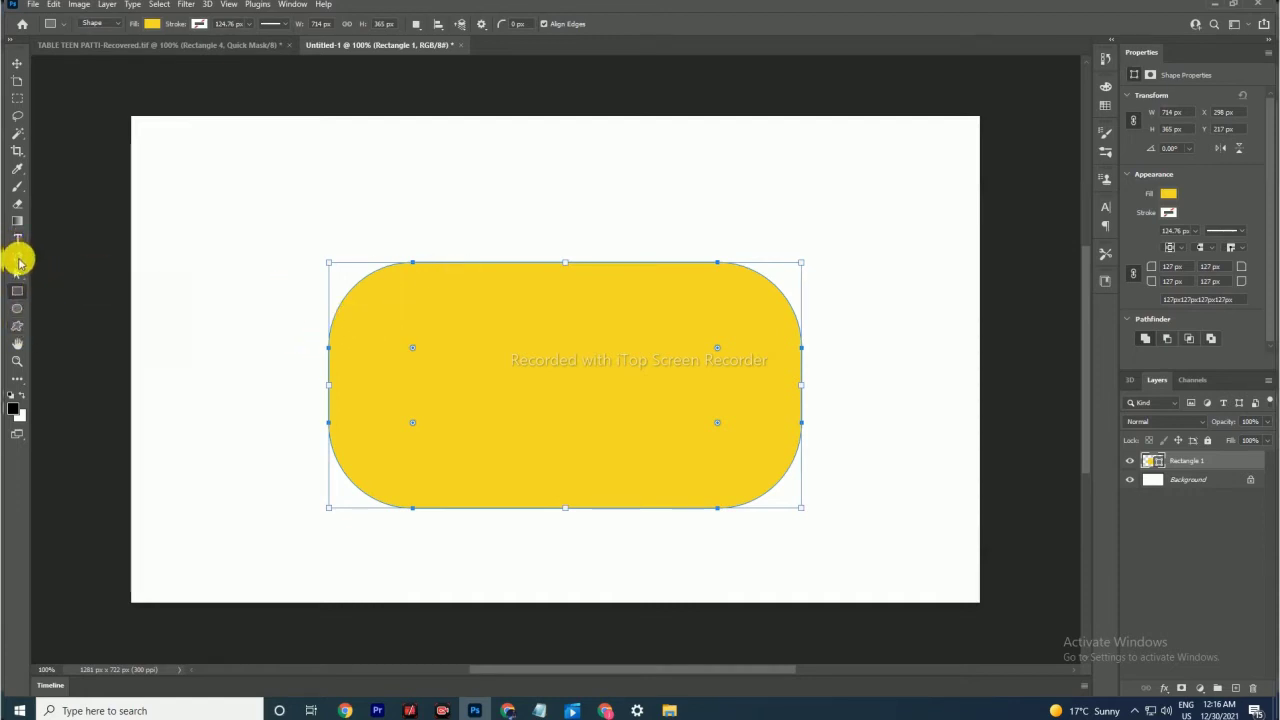
click(18, 258)
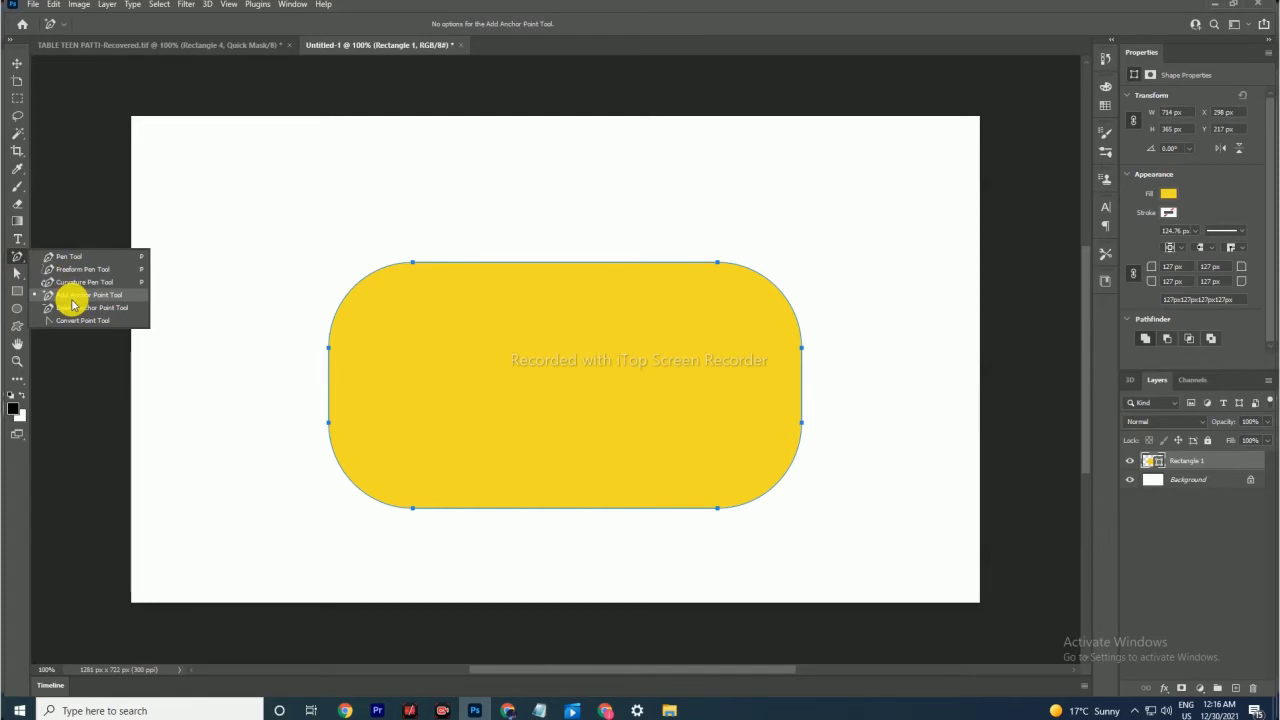
Step: Add an anchor on the top edge and pull it up into a domed bump
click(72, 298)
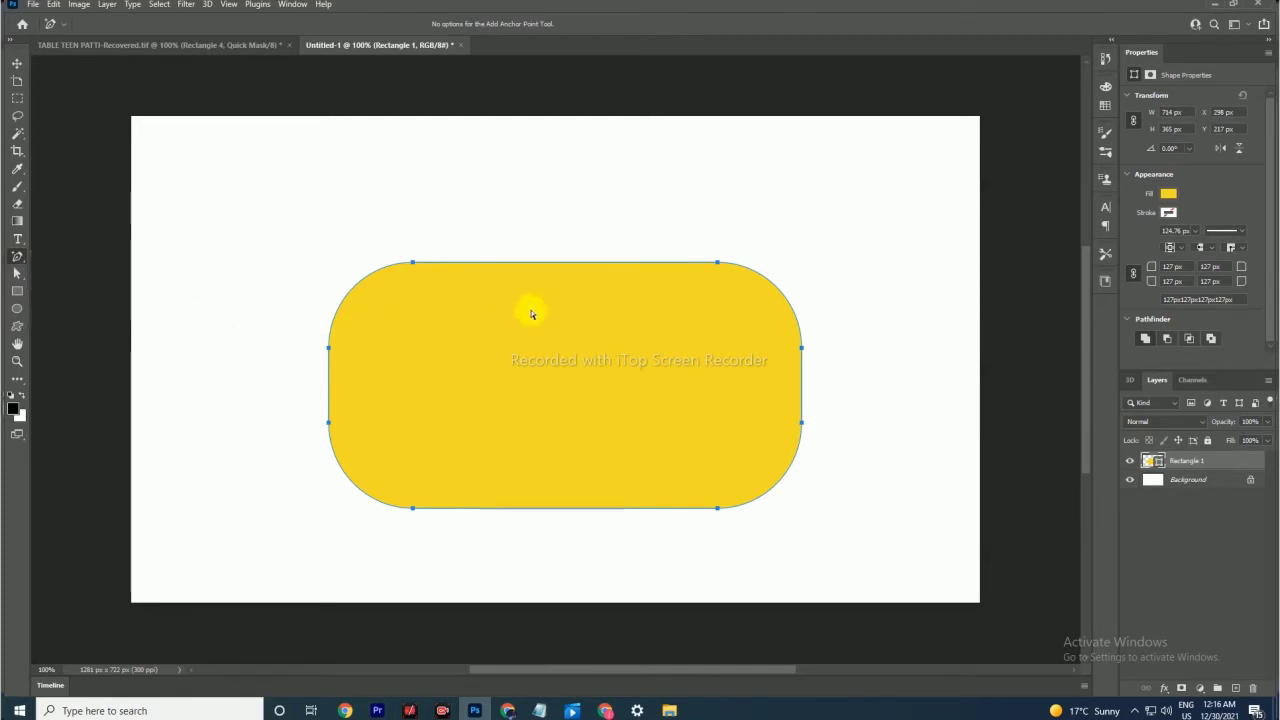
click(562, 263)
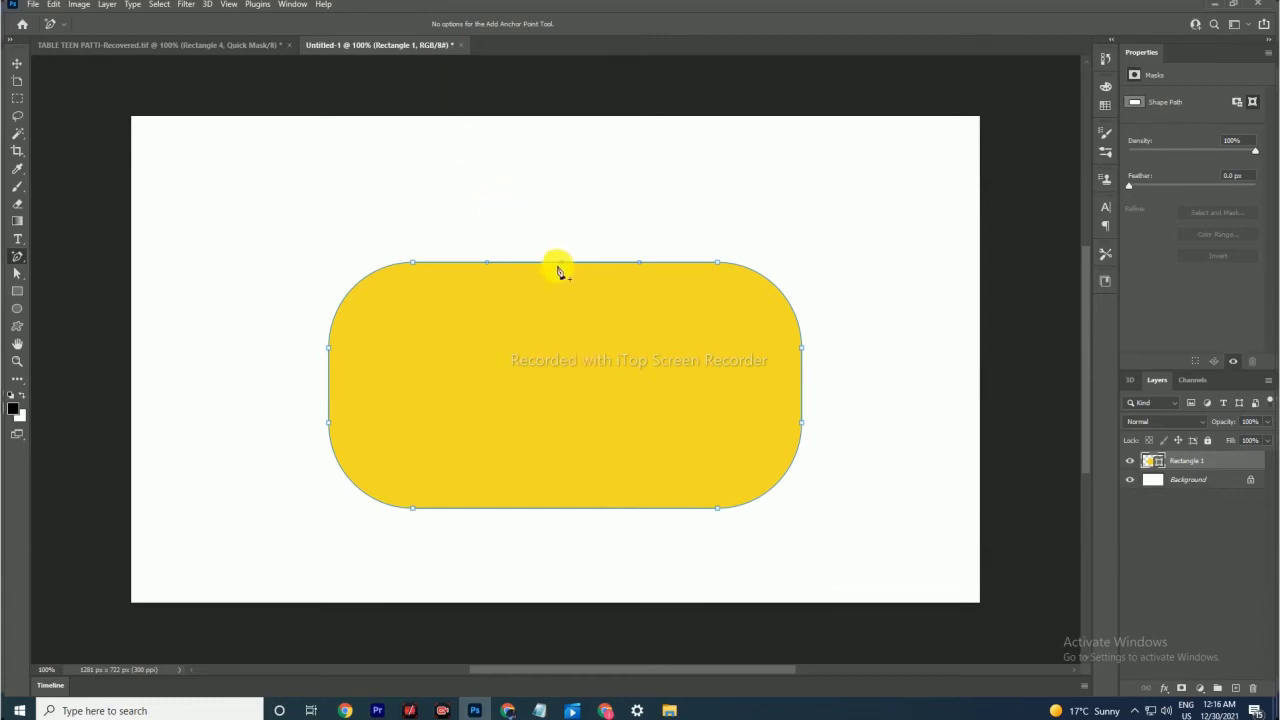
drag(562, 263, 560, 165)
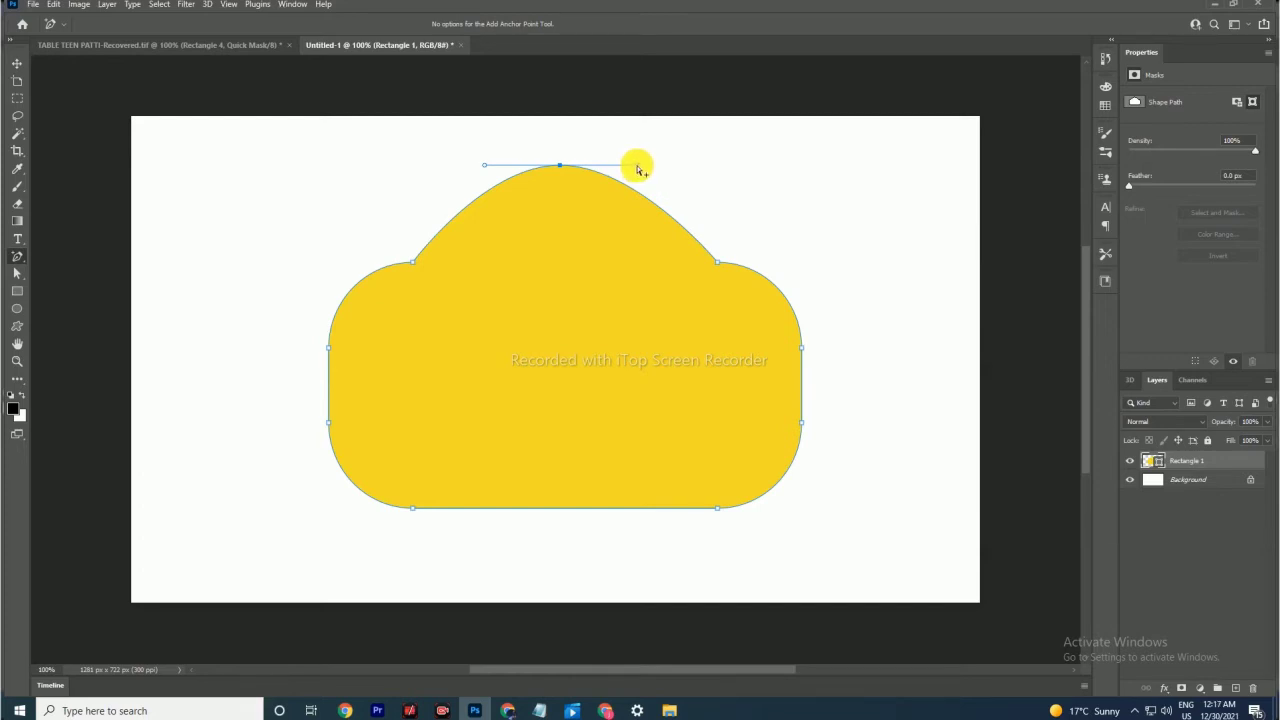
drag(637, 166, 705, 127)
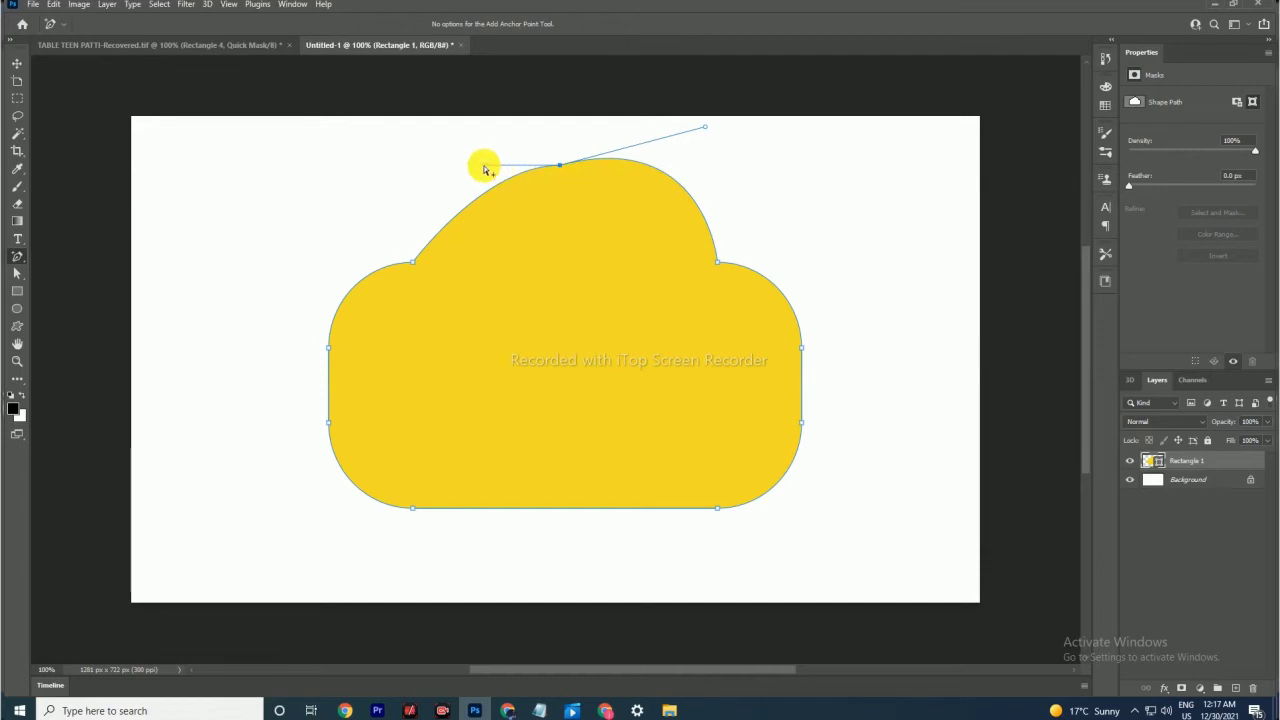
drag(484, 168, 437, 130)
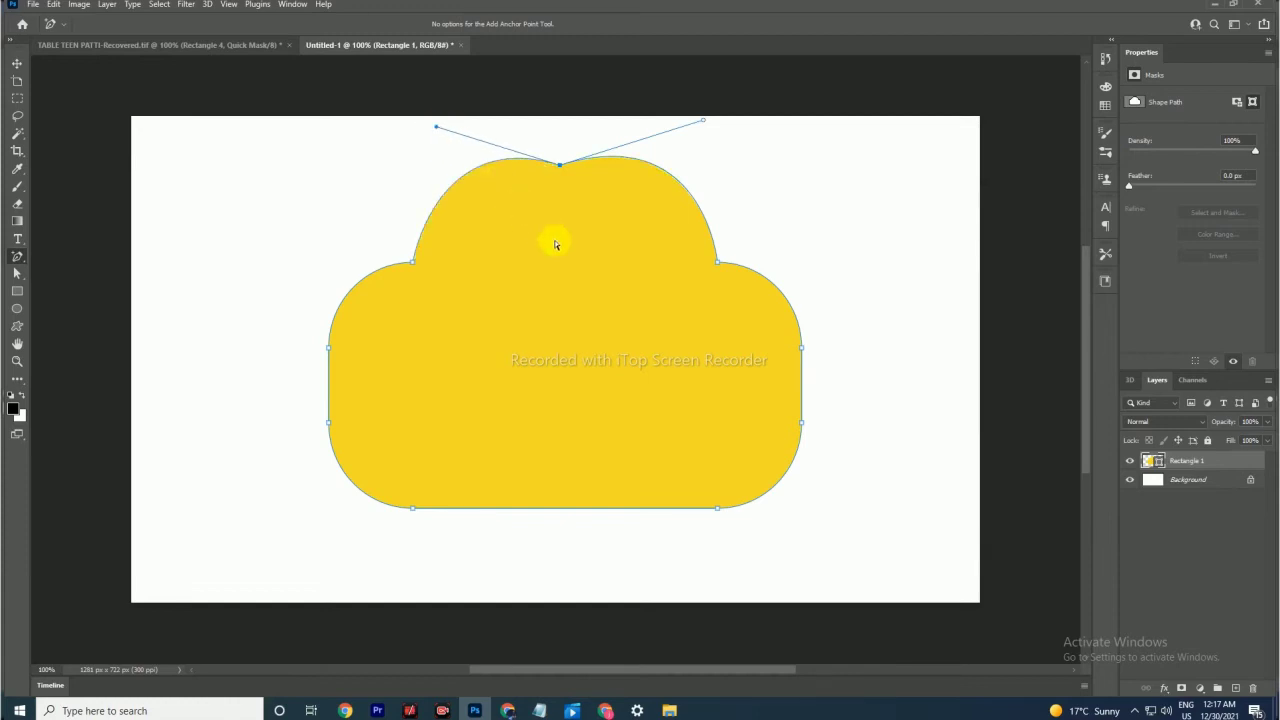
Step: Pull the shape's left edge out into a pointed tail
click(327, 349)
mouse_move(330, 349)
mouse_down()
mouse_move(224, 354)
mouse_move(227, 312)
mouse_up()
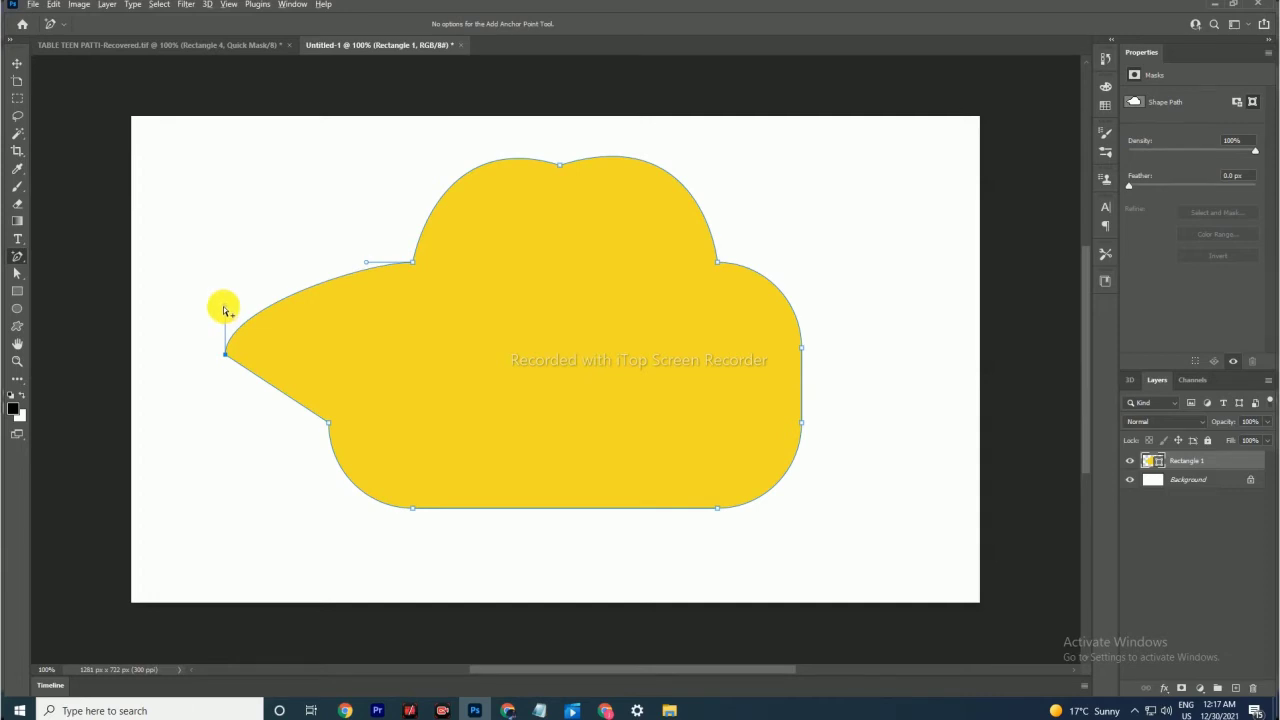
drag(227, 313, 268, 356)
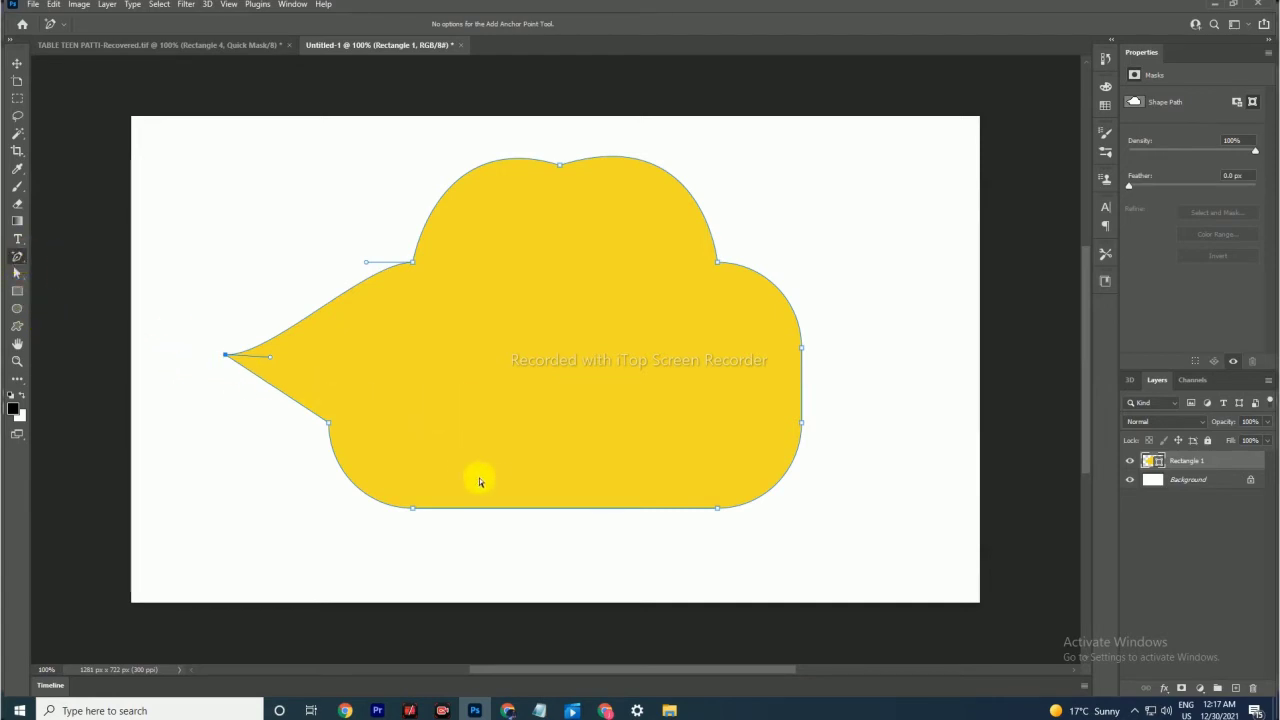
Step: Bulge the bottom edge into a rounded lobe, then delete the speech-bubble shape layer
click(536, 508)
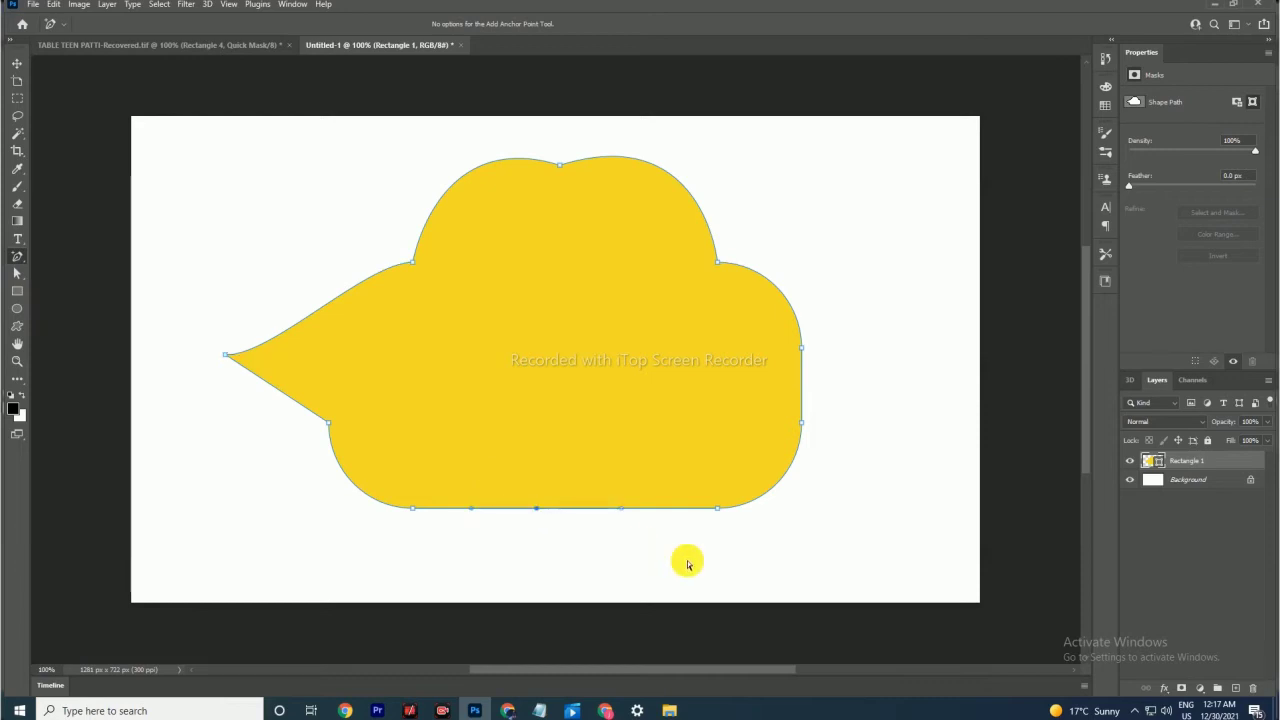
key(Down)
key(Down)
key(Down)
key(Down)
key(Down)
key(Down)
key(Down)
key(Down)
key(Down)
key(Down)
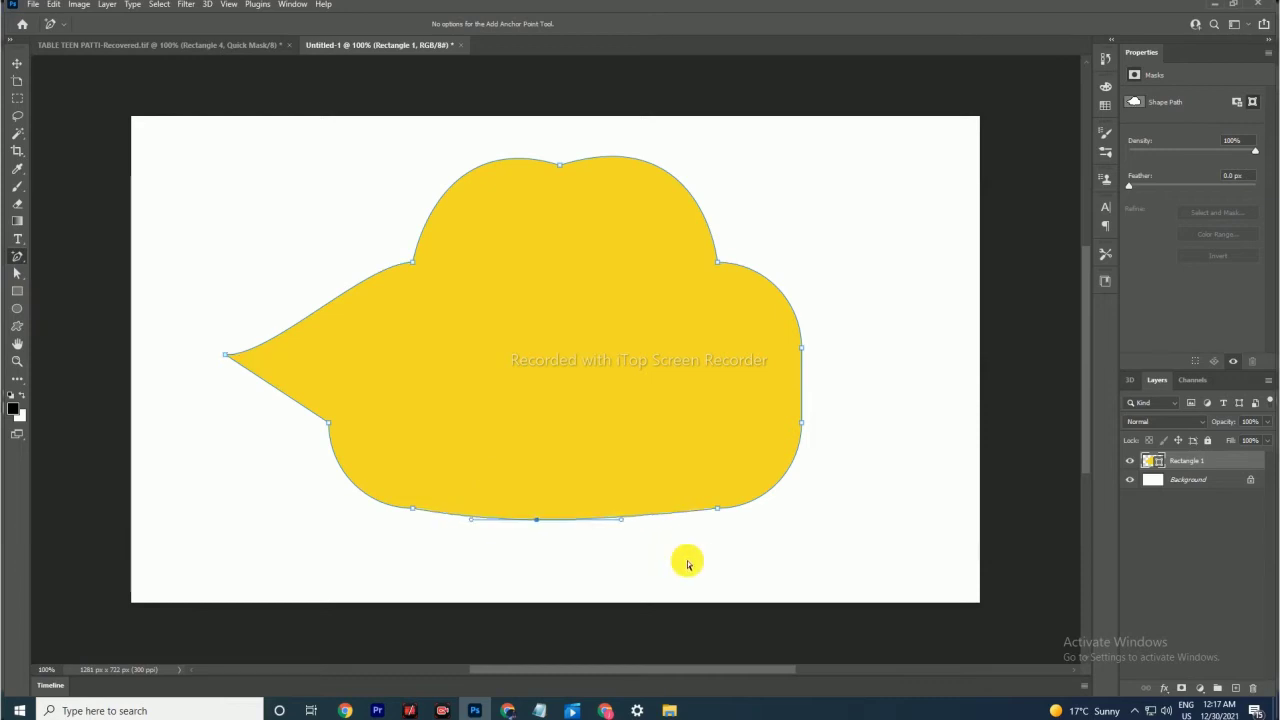
key(Down)
key(Down)
key(Down)
key(Down)
key(Down)
key(Down)
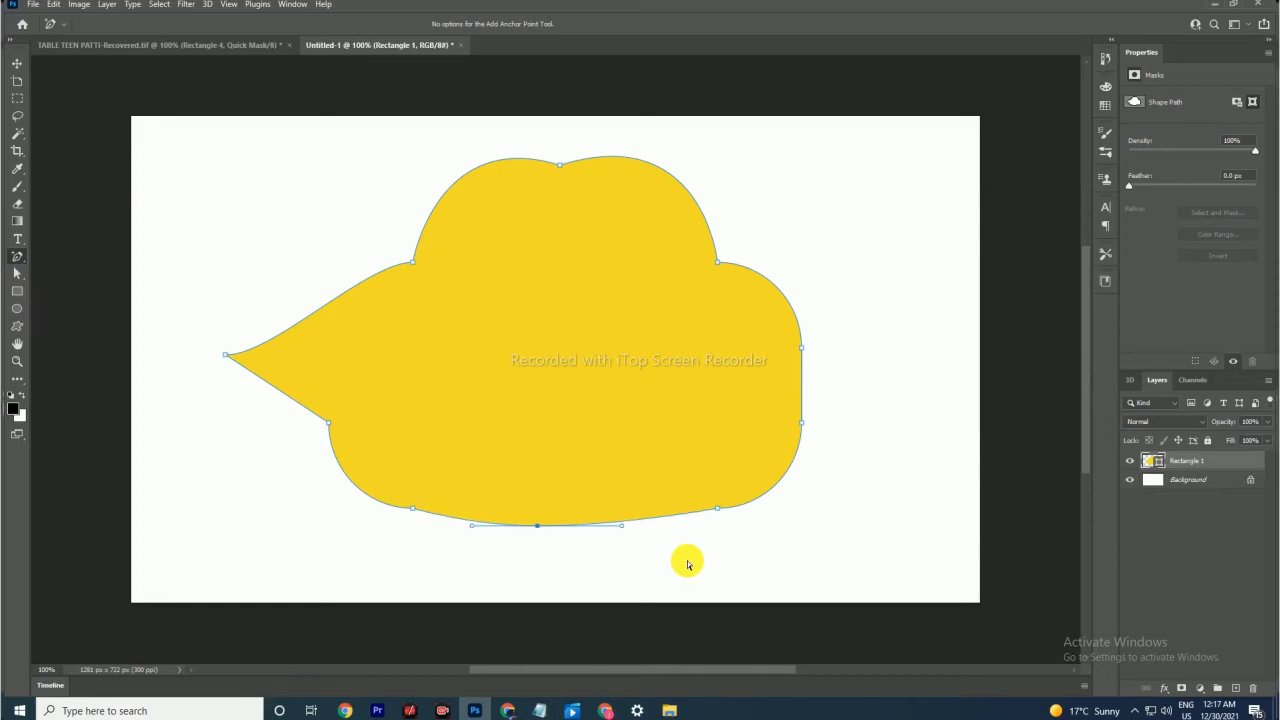
key(Right)
key(Right)
key(Right)
key(Right)
key(Right)
key(Right)
key(Right)
key(Right)
key(Right)
key(Right)
key(Right)
key(Right)
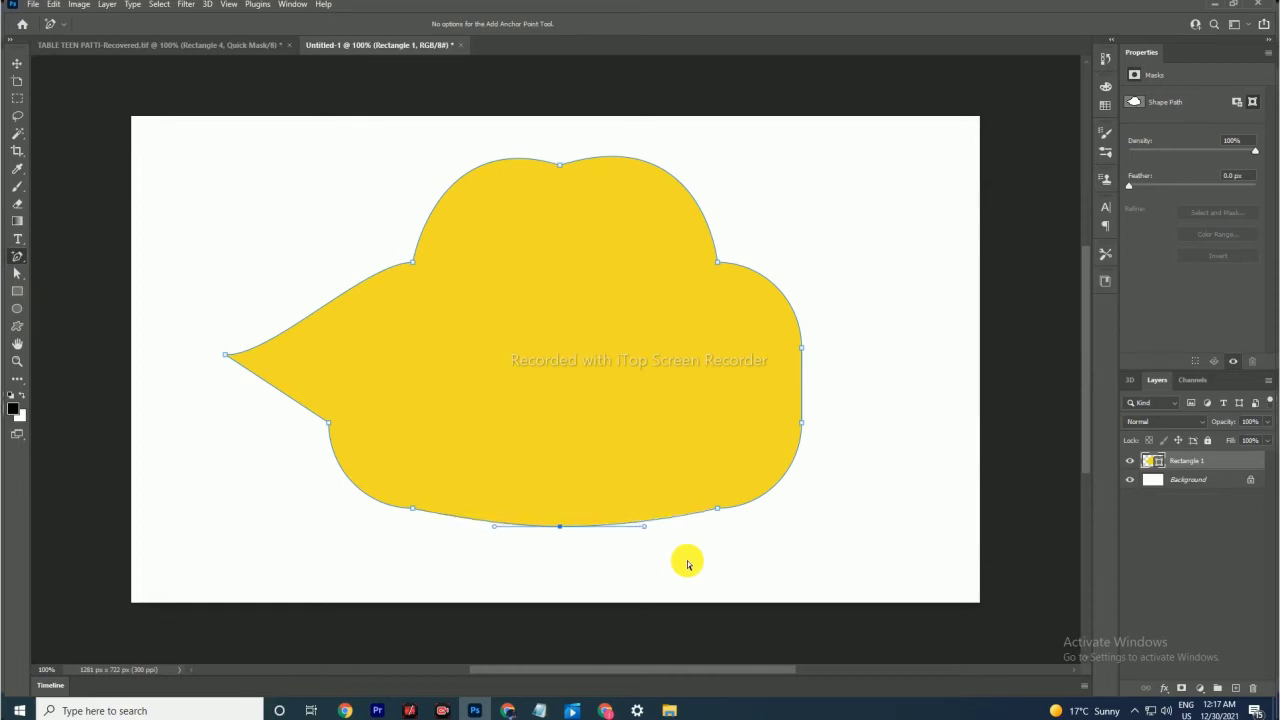
key(Down)
key(Down)
key(Down)
key(Down)
key(Down)
key(Down)
key(Down)
key(Down)
key(Down)
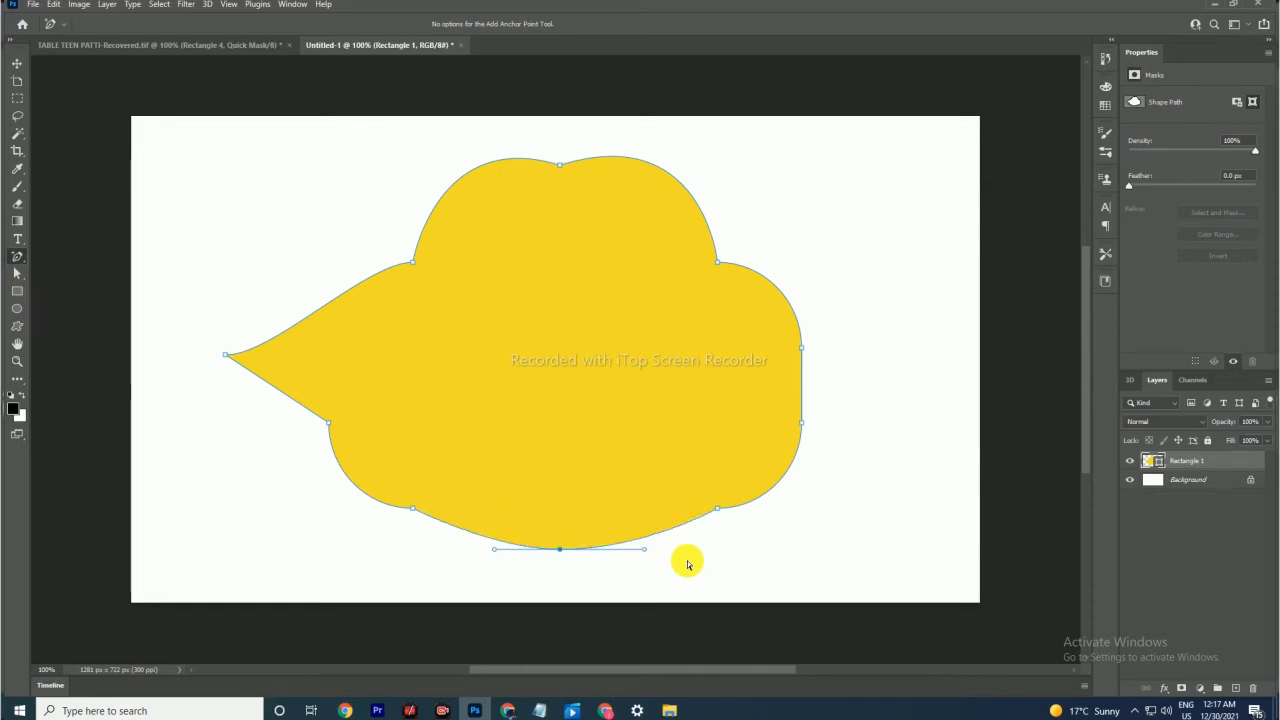
drag(645, 549, 745, 602)
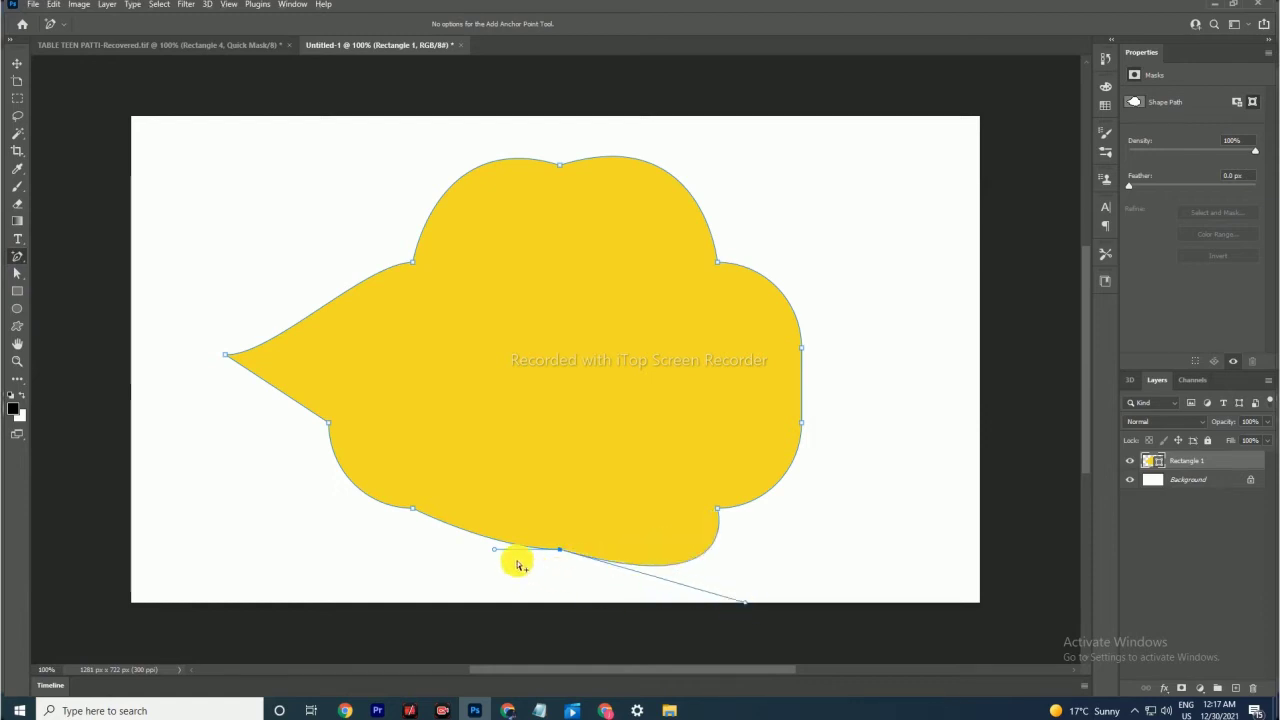
mouse_move(495, 550)
mouse_down()
mouse_move(327, 609)
mouse_move(340, 604)
mouse_up()
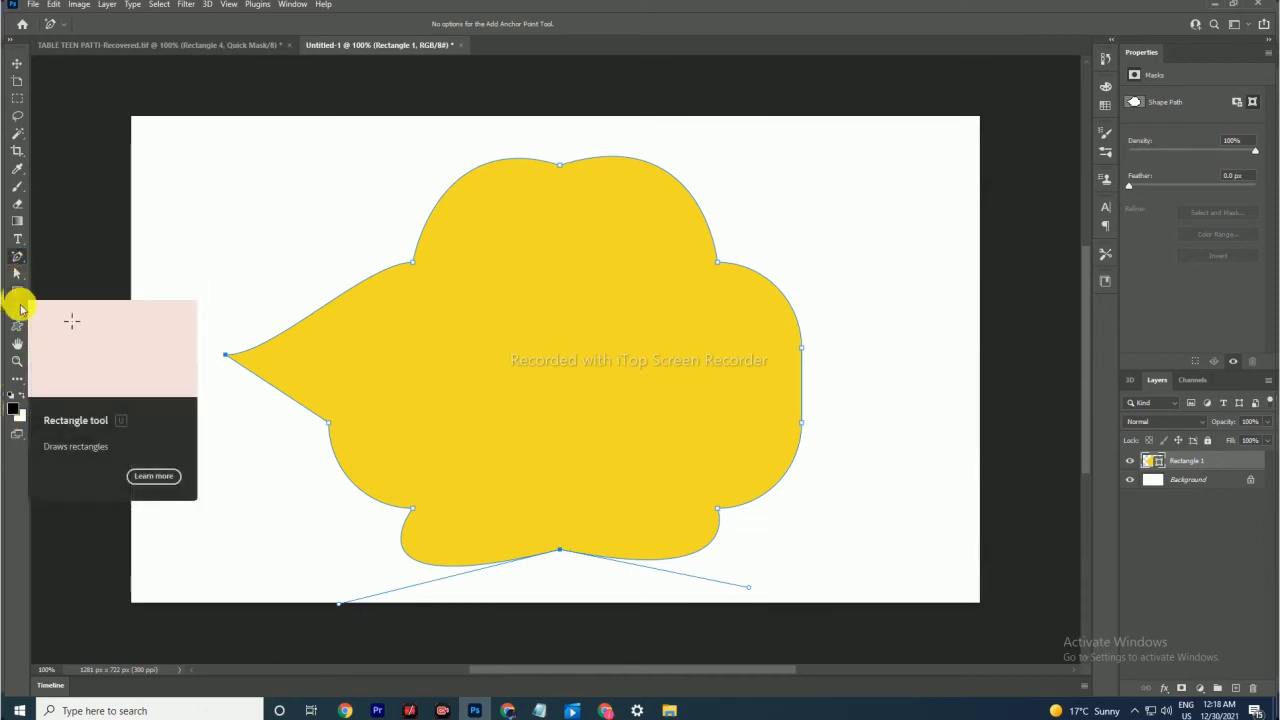
click(17, 308)
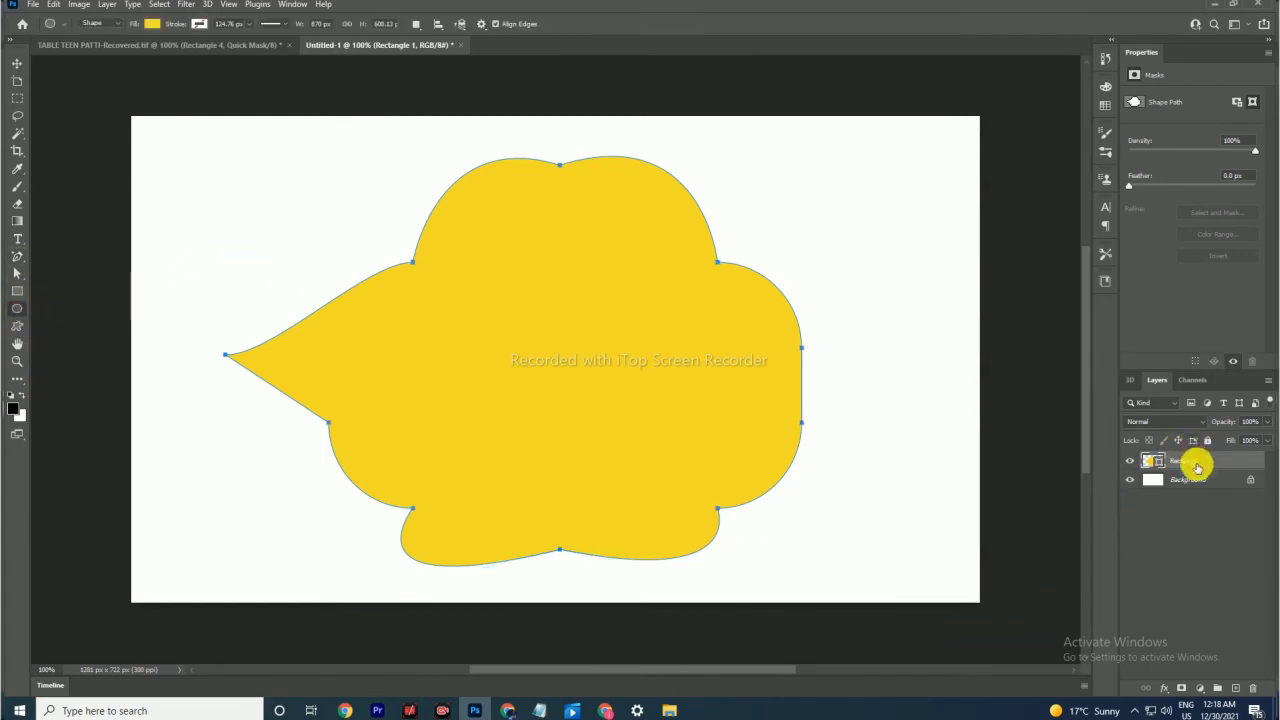
key(Delete)
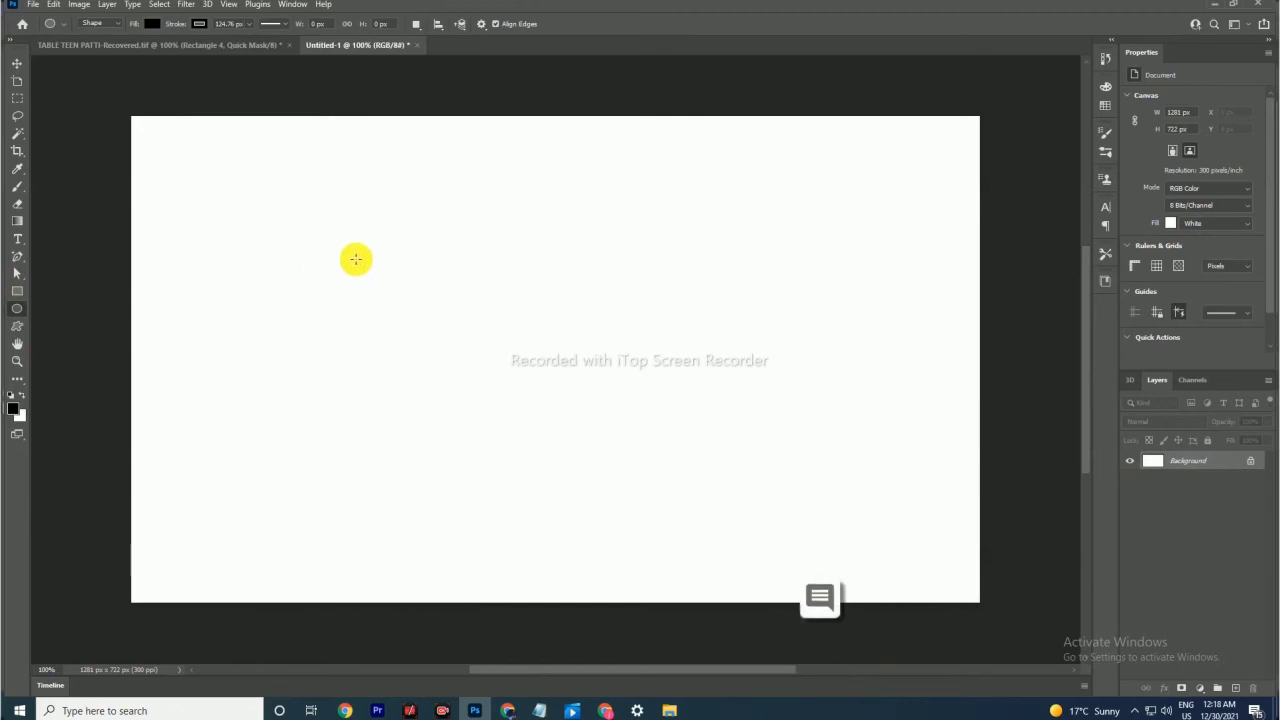
Step: Draw a large ellipse with no stroke and a yellow fill
drag(356, 259, 650, 527)
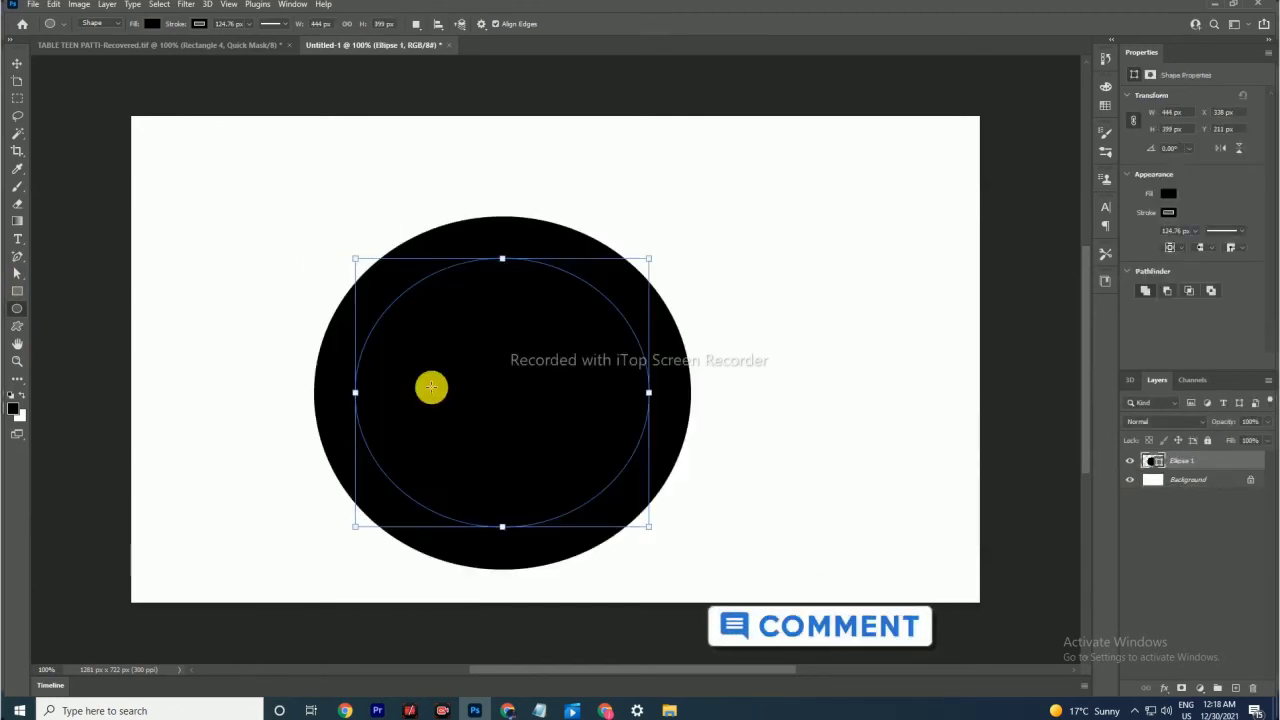
click(196, 25)
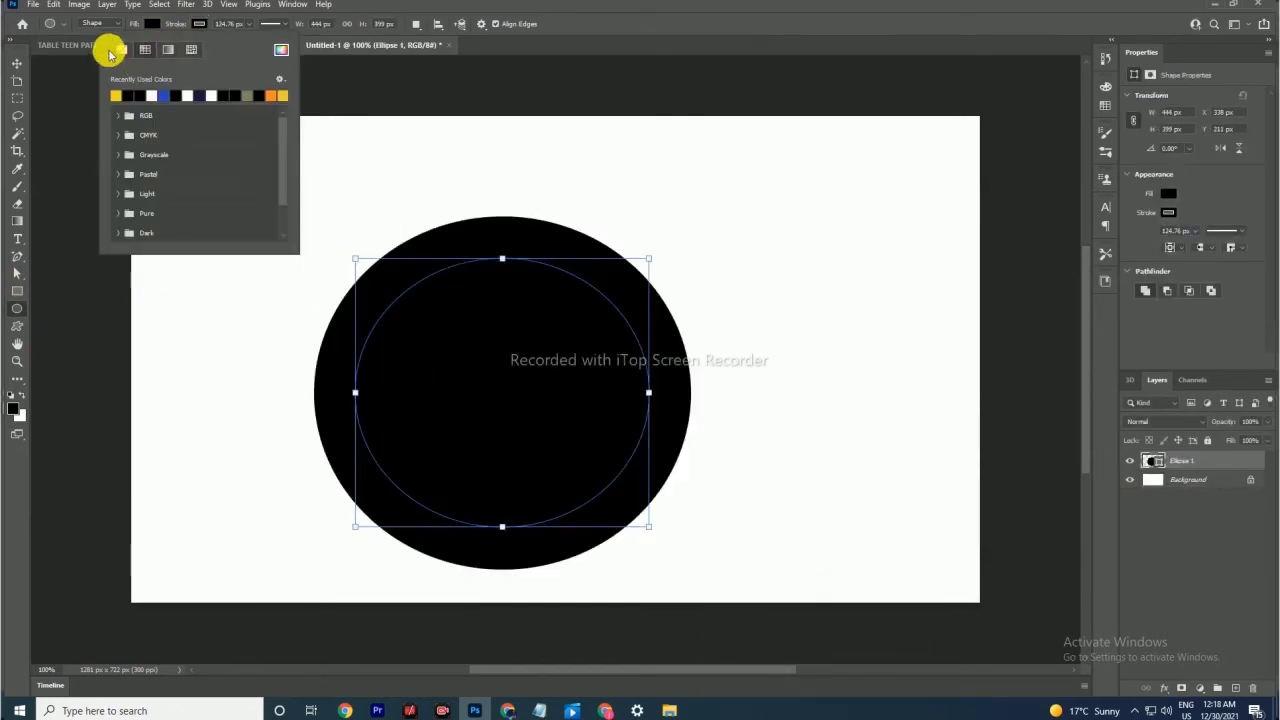
click(122, 49)
click(150, 22)
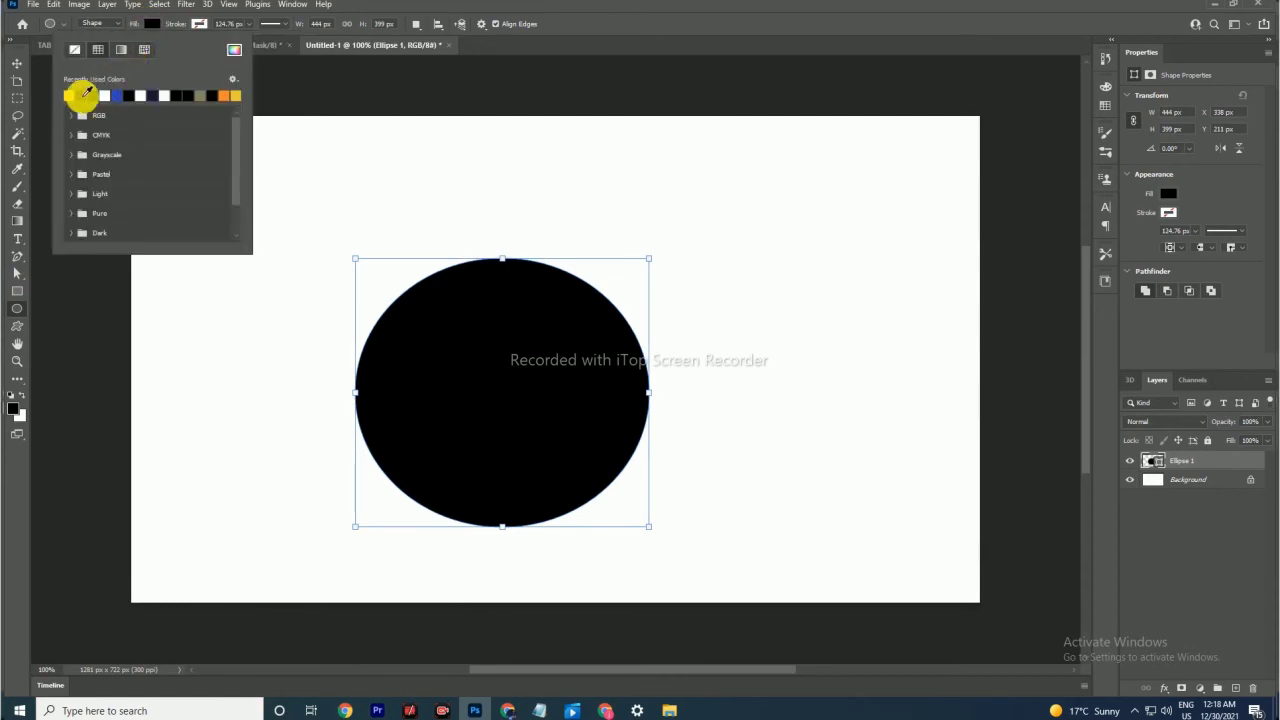
click(69, 95)
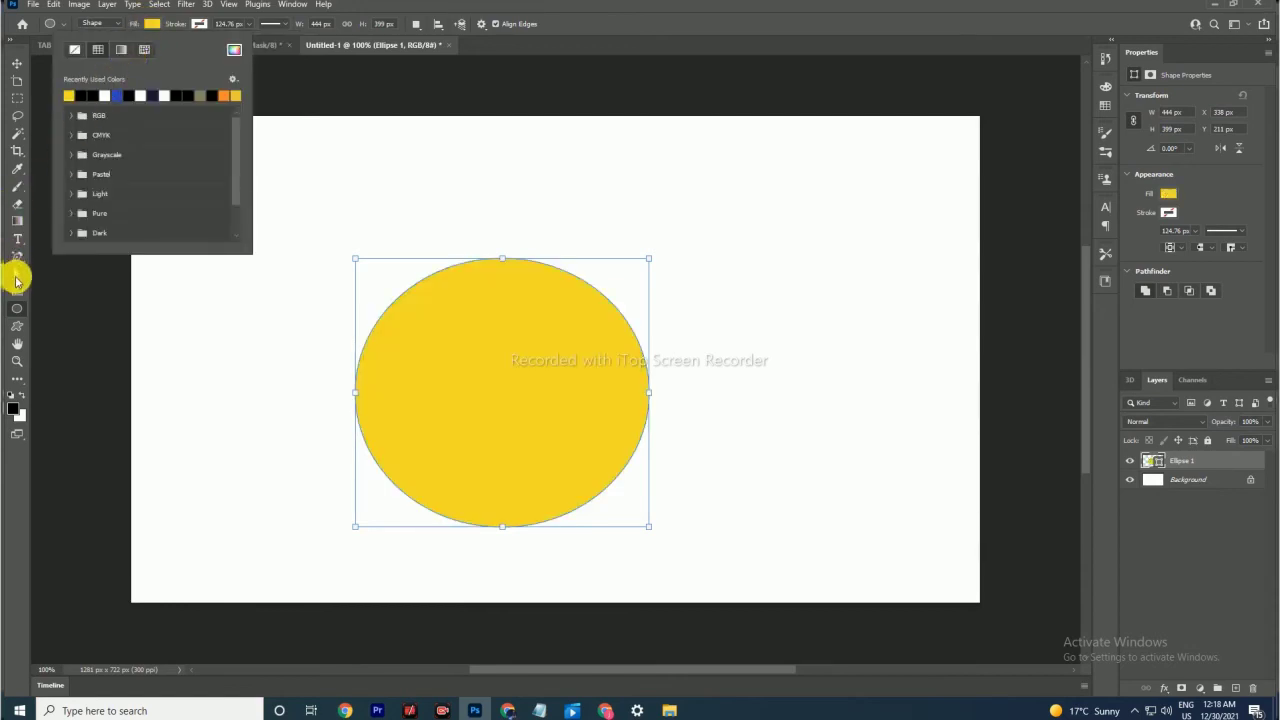
Step: Drag the ellipse's top anchor and handles into a teardrop with an upper-left tail
click(16, 273)
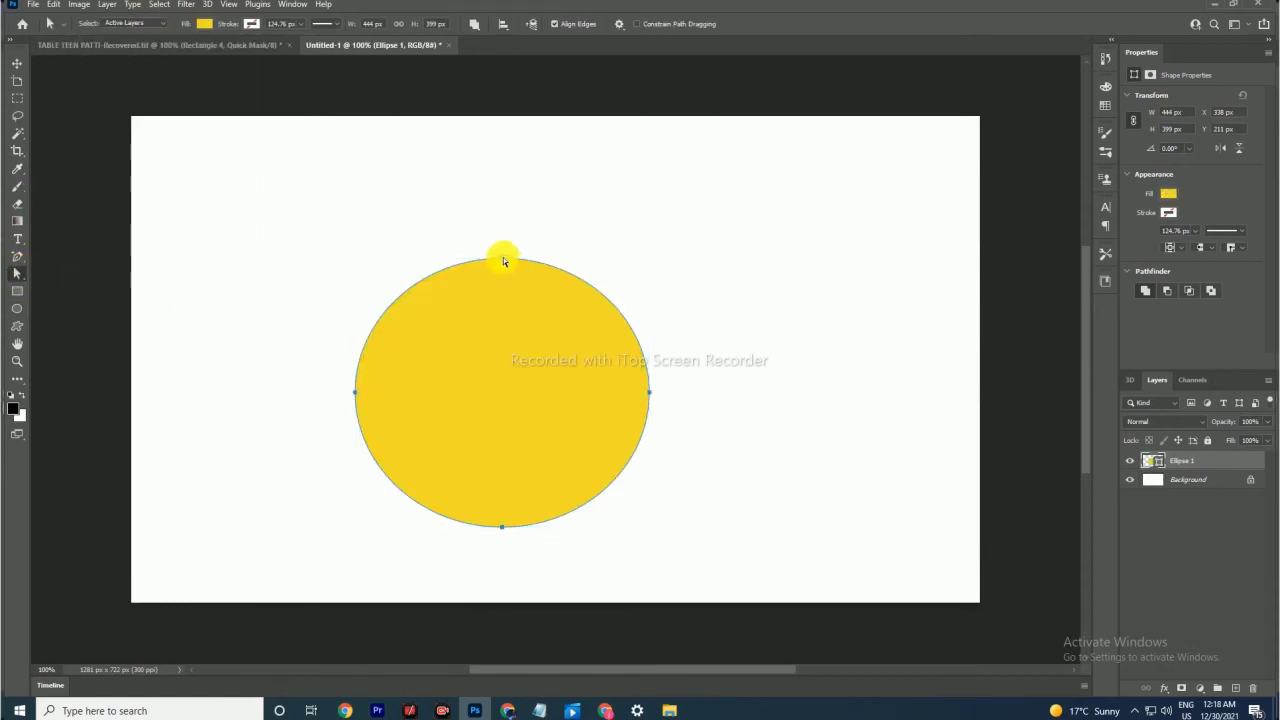
mouse_move(503, 257)
mouse_down()
mouse_move(686, 197)
mouse_move(300, 202)
mouse_up()
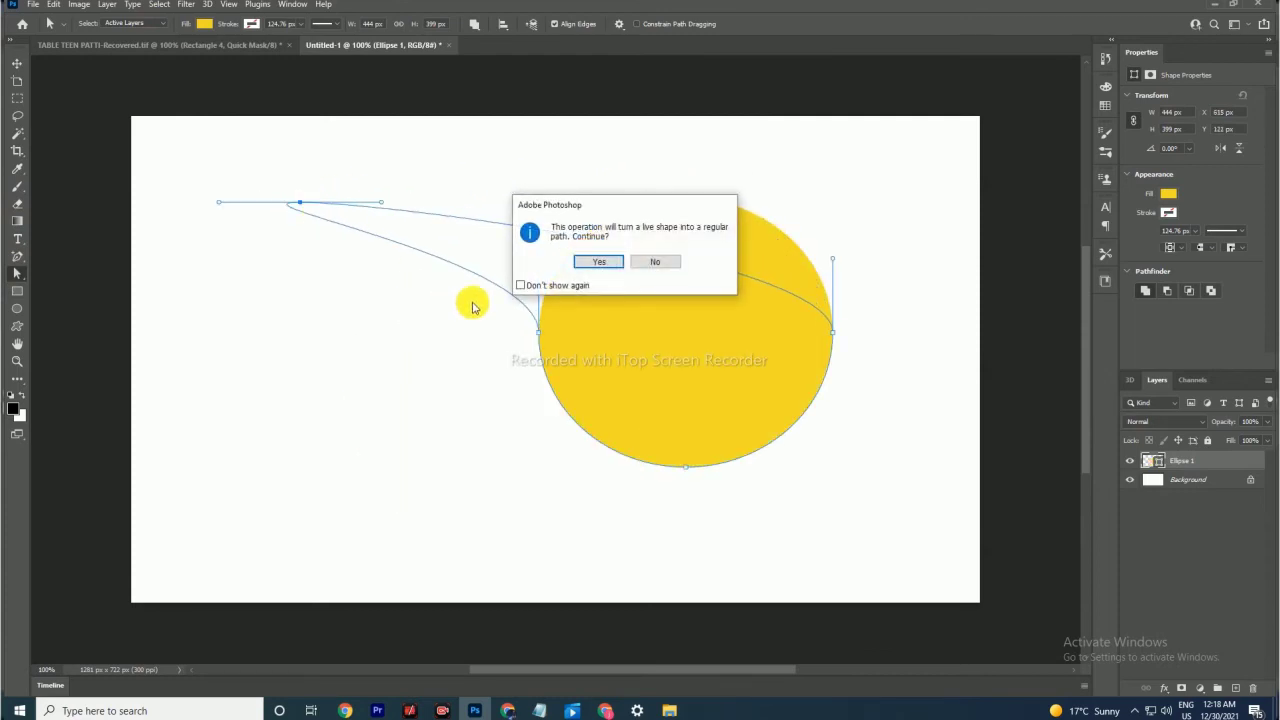
click(605, 262)
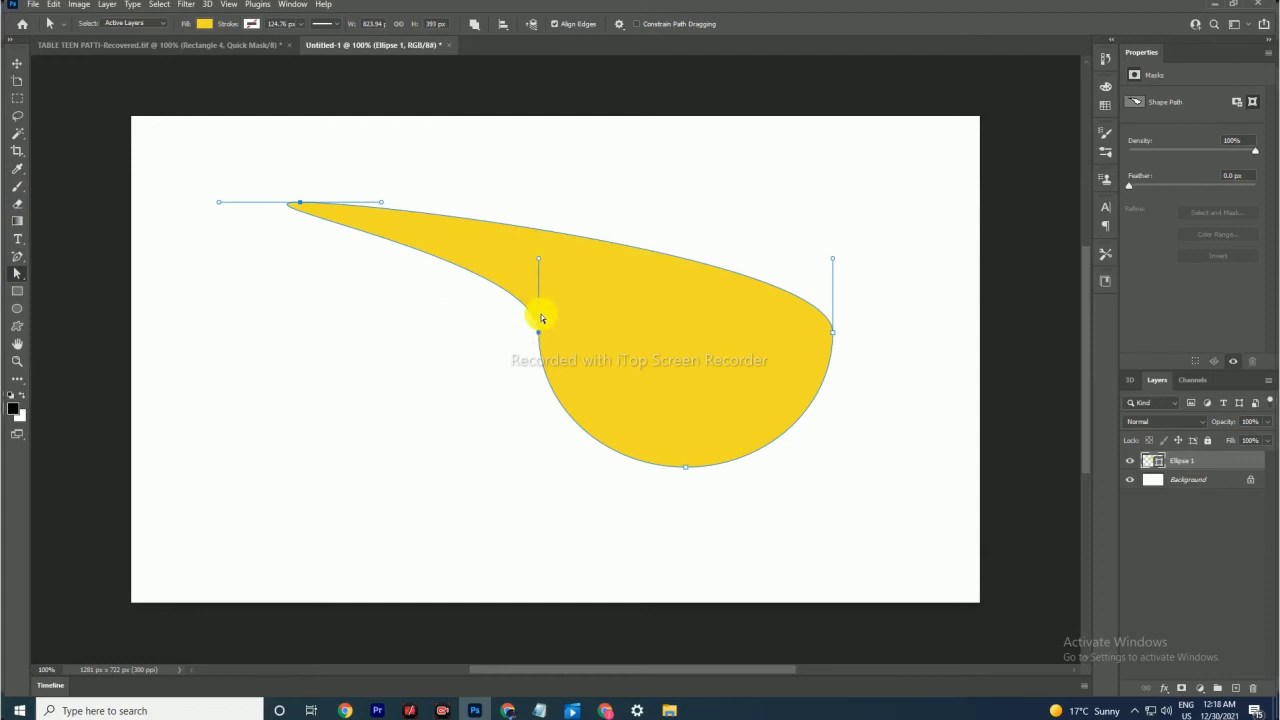
mouse_move(381, 202)
mouse_down()
mouse_move(706, 185)
mouse_move(692, 58)
mouse_up()
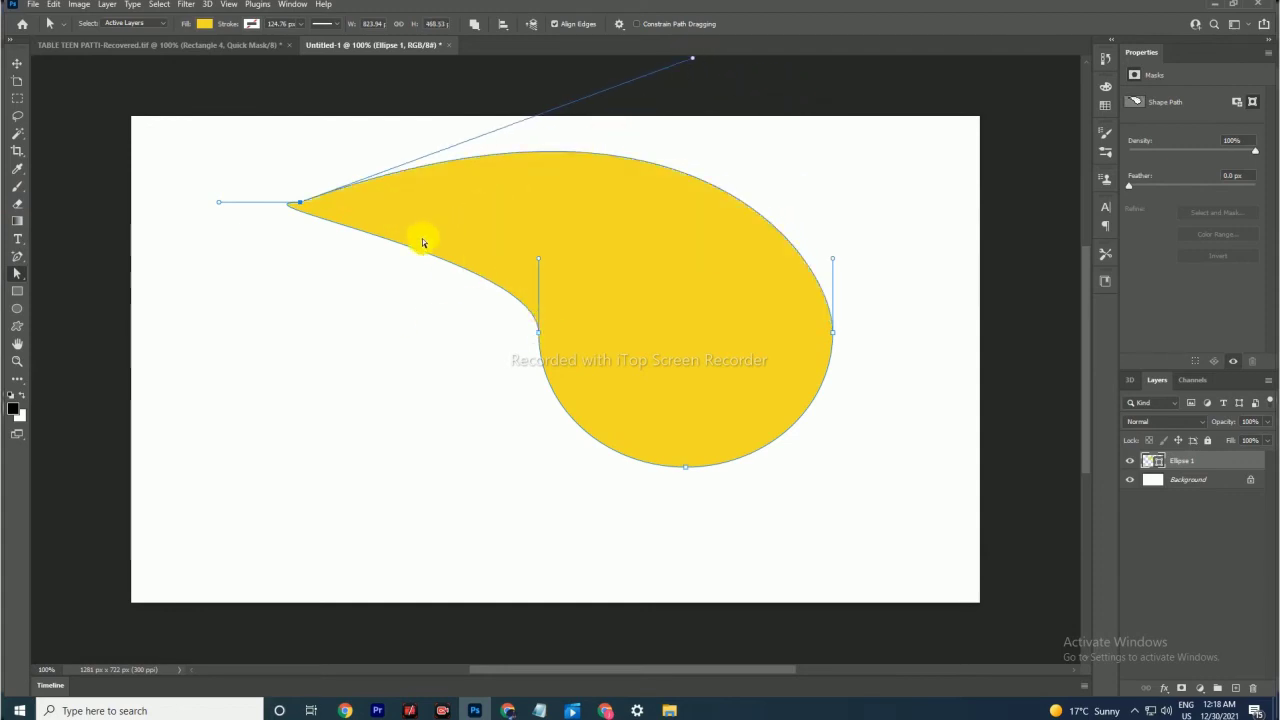
mouse_move(218, 202)
mouse_down()
mouse_move(284, 277)
mouse_move(212, 210)
mouse_up()
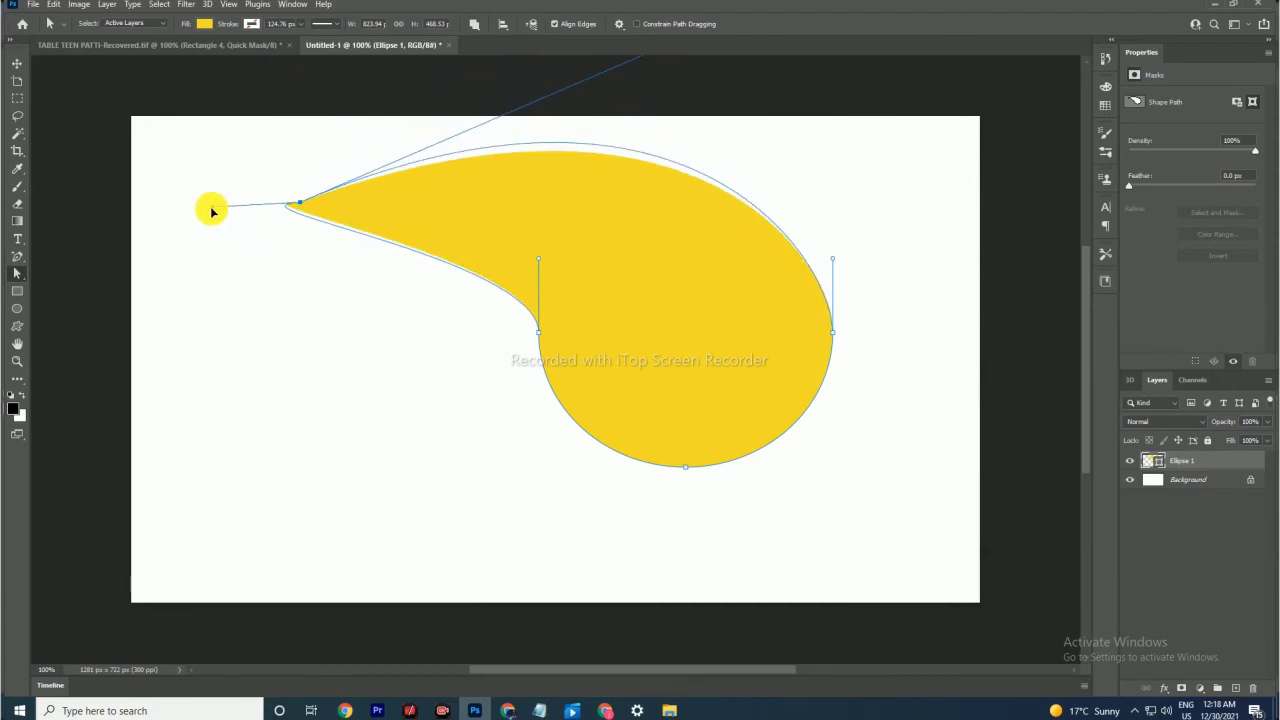
drag(212, 210, 461, 341)
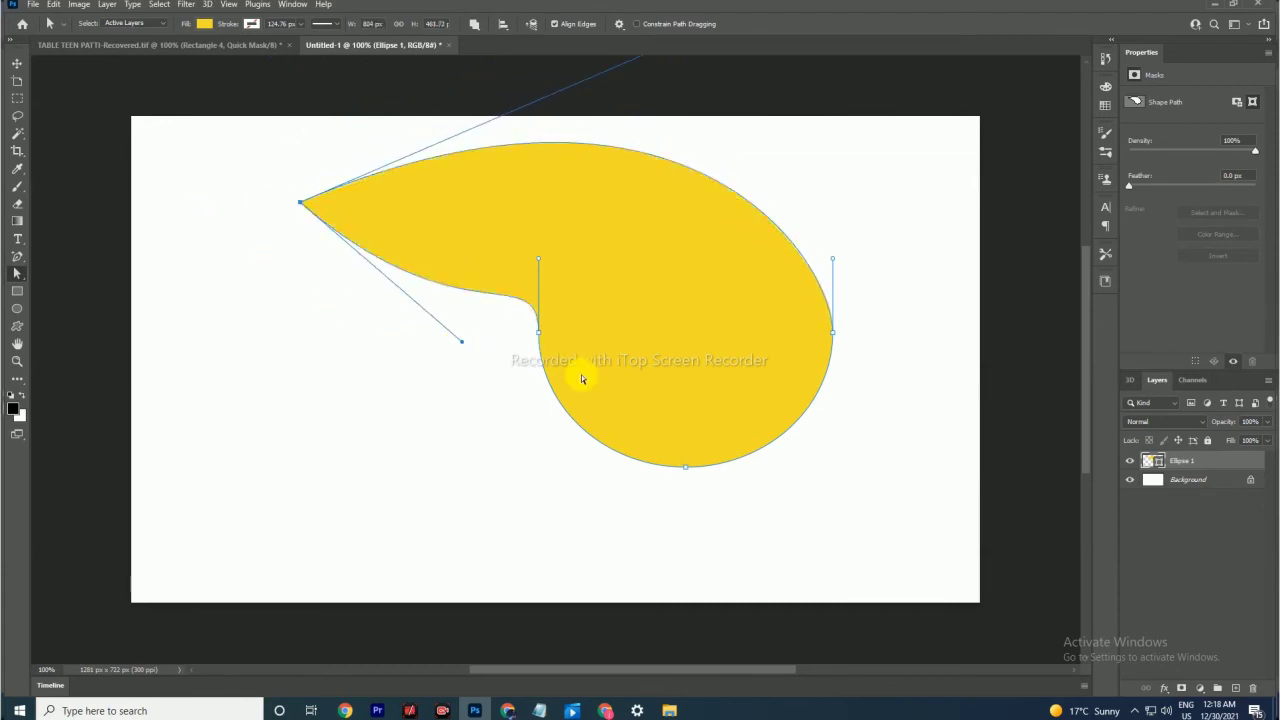
Step: Add an anchor on the teardrop's lower-left curve and nudge it left and up
click(17, 256)
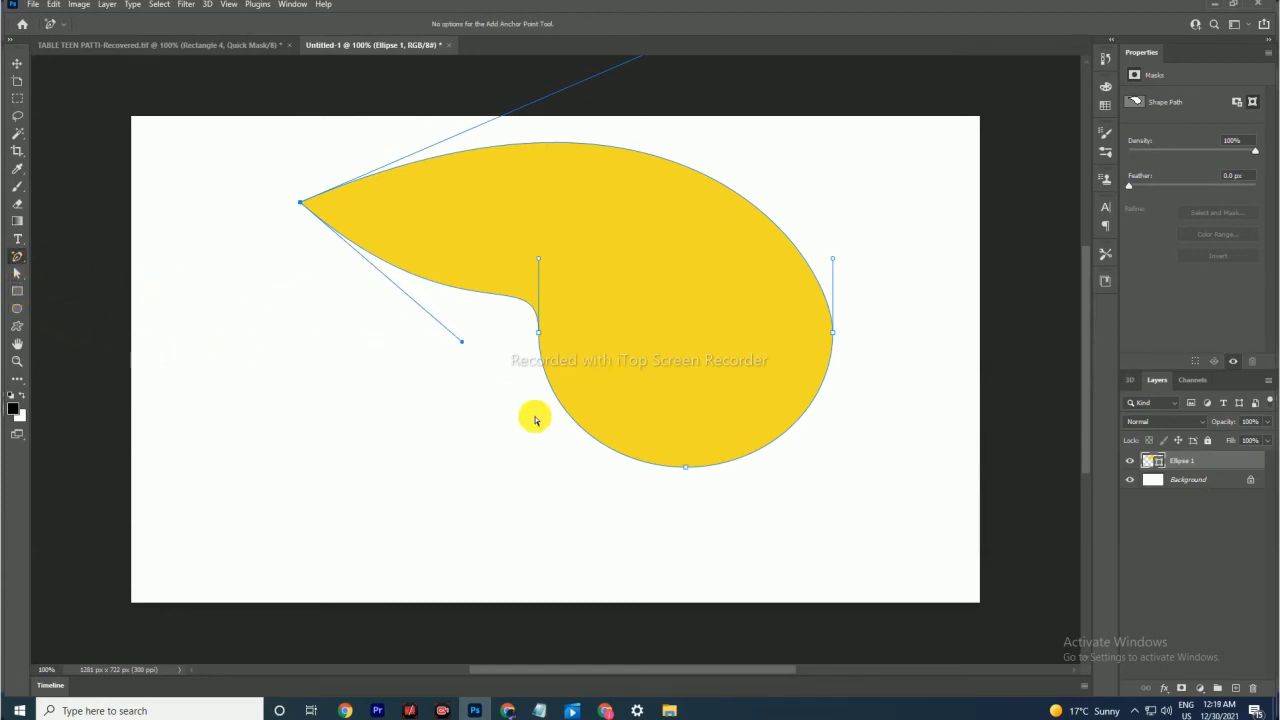
click(590, 434)
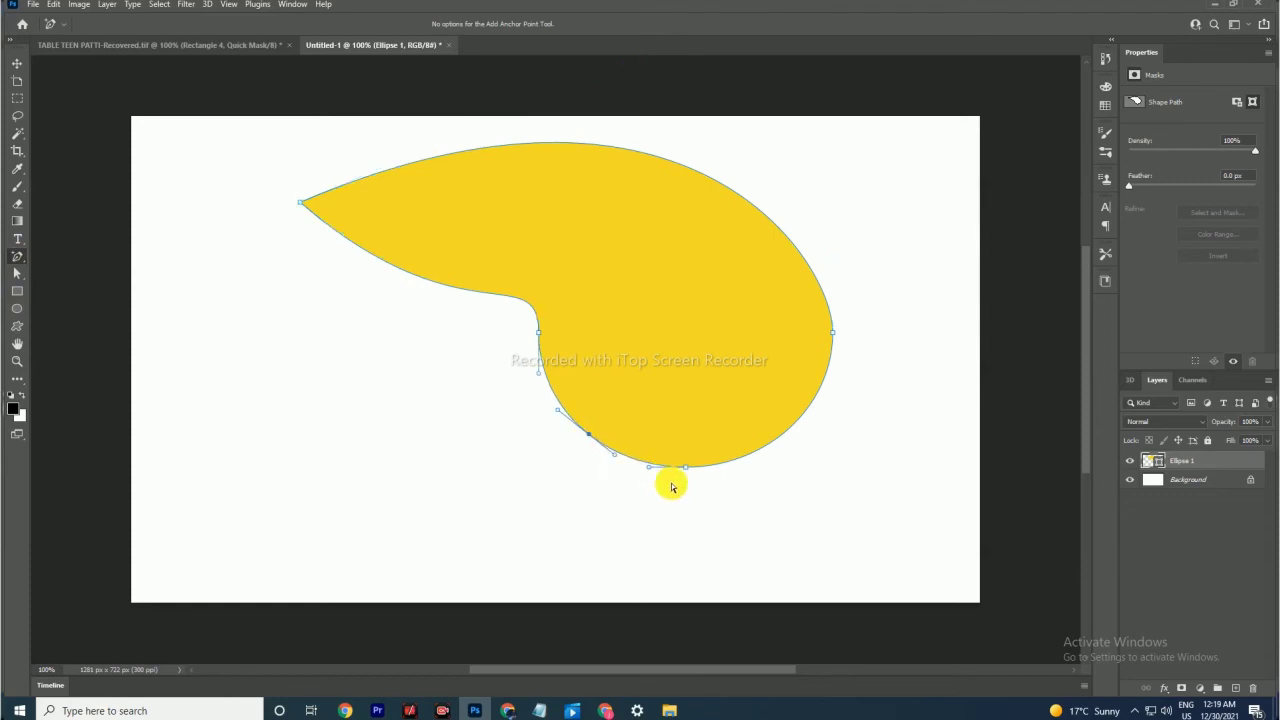
key(Left)
key(Left)
key(Left)
key(Left)
key(Left)
key(Left)
key(Left)
key(Left)
key(Left)
key(Left)
key(Left)
key(Left)
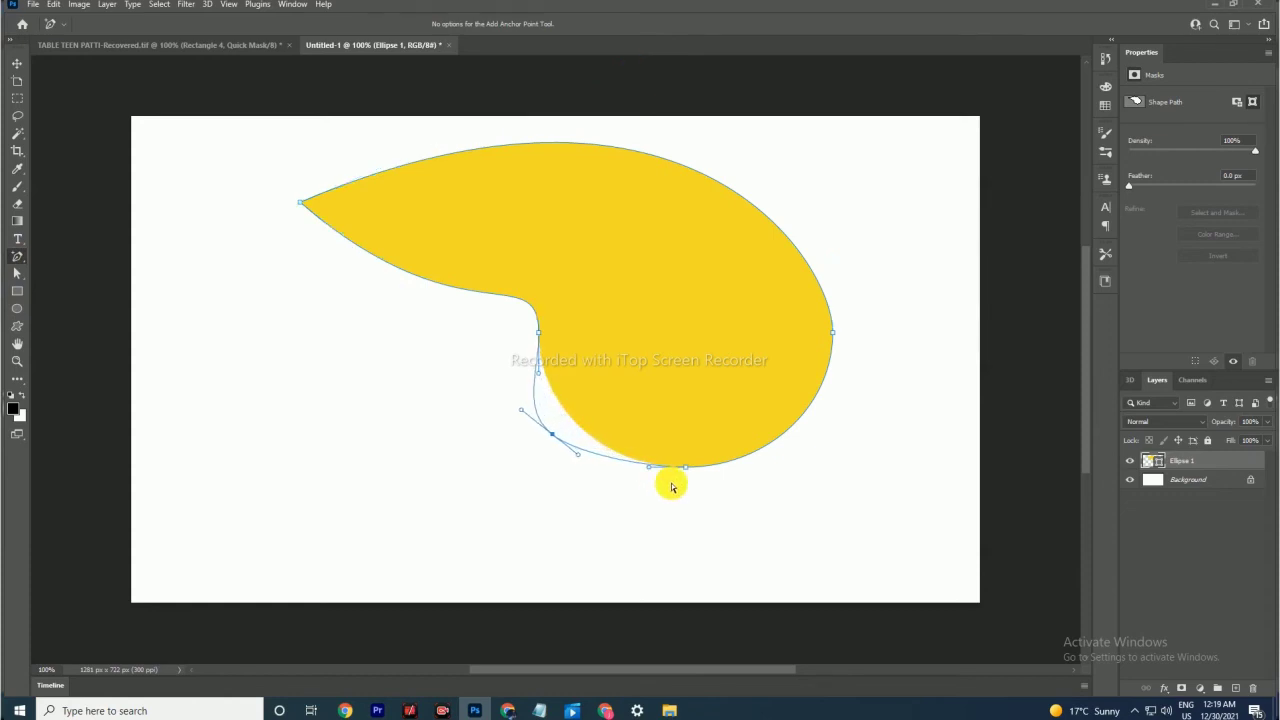
key(Left)
key(Left)
key(Left)
key(Left)
key(Left)
key(Left)
key(Left)
key(Left)
key(Left)
key(Left)
key(Left)
key(Left)
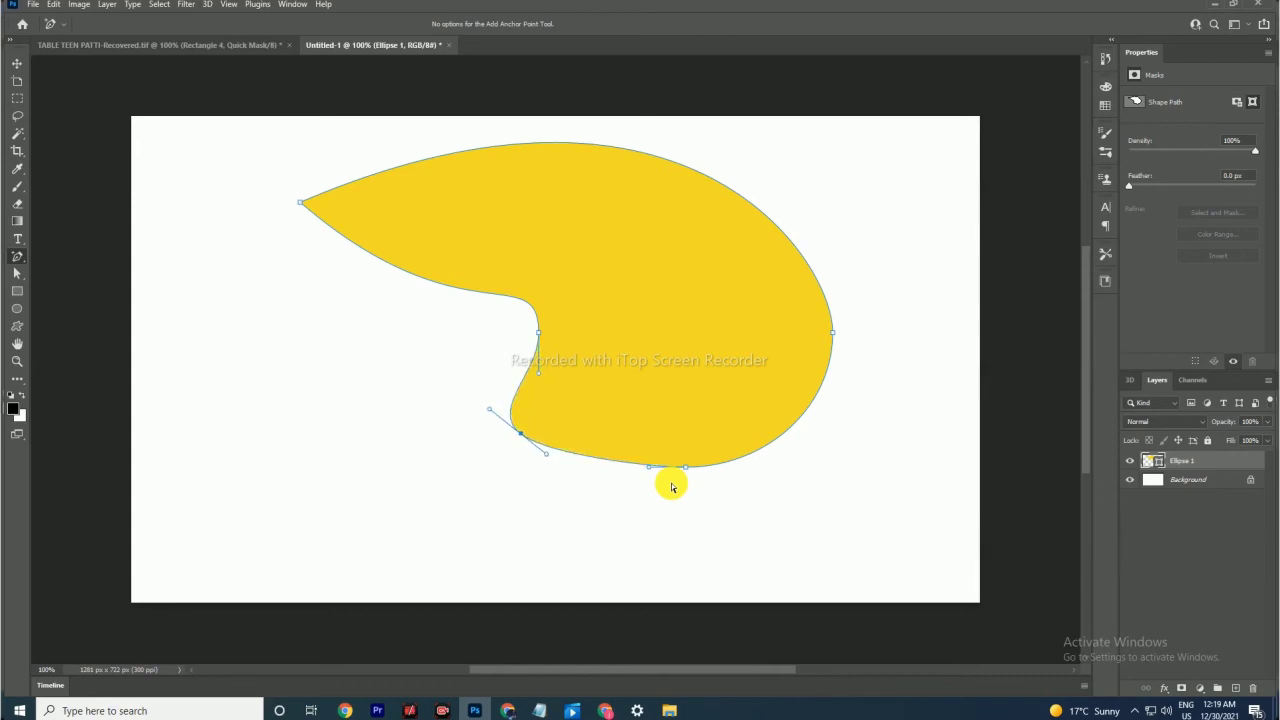
key(Up)
key(Up)
key(Up)
key(Up)
key(Up)
key(Up)
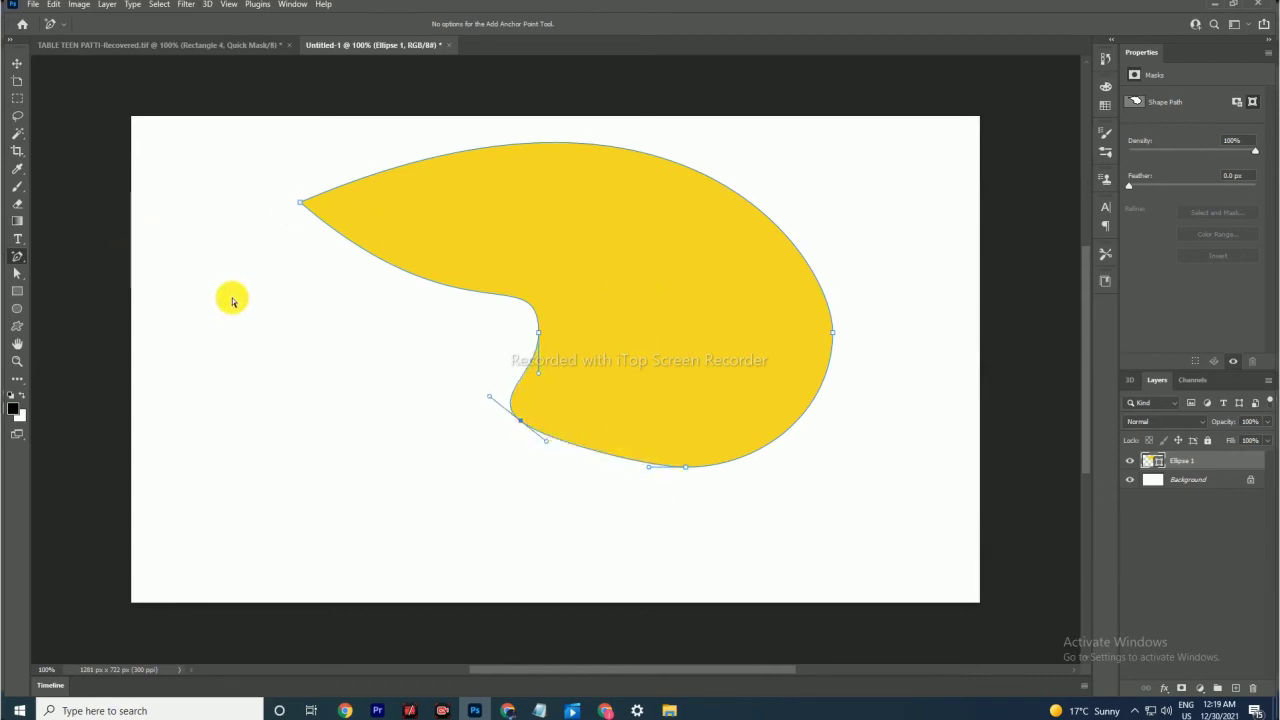
Step: Draw a Tiger custom shape left of the teardrop and convert it to a path
click(16, 327)
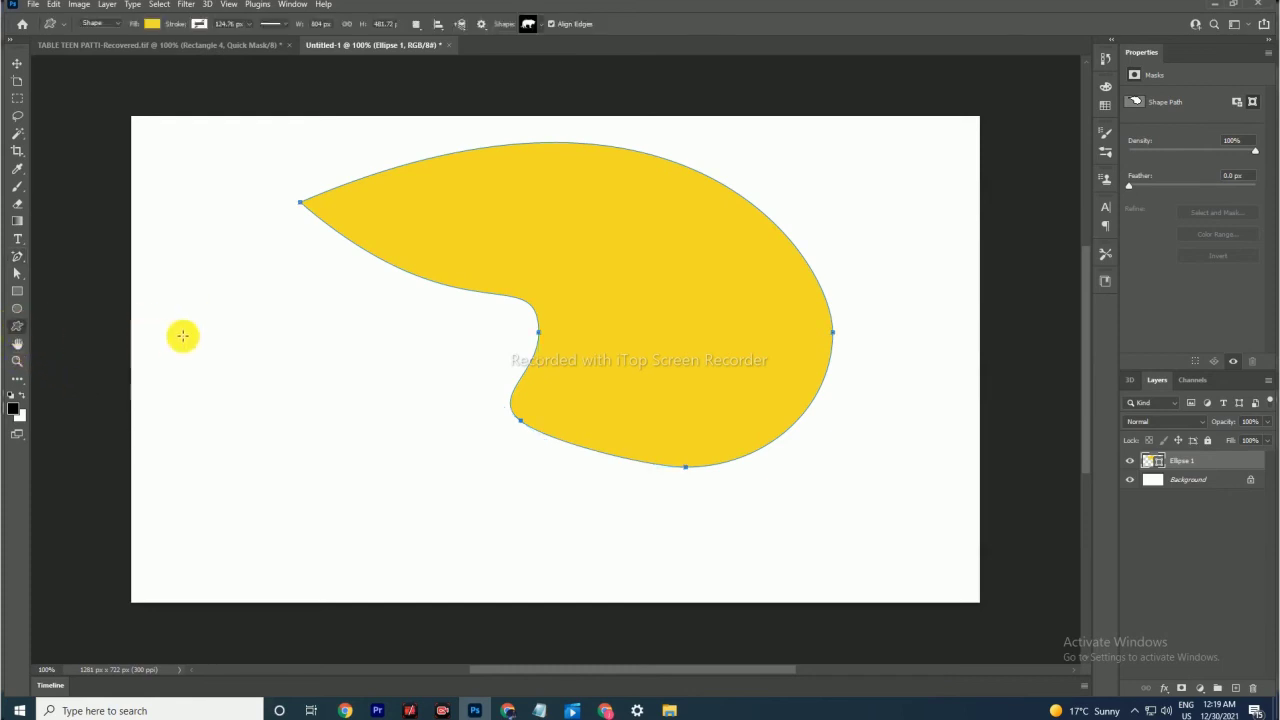
drag(202, 333, 388, 528)
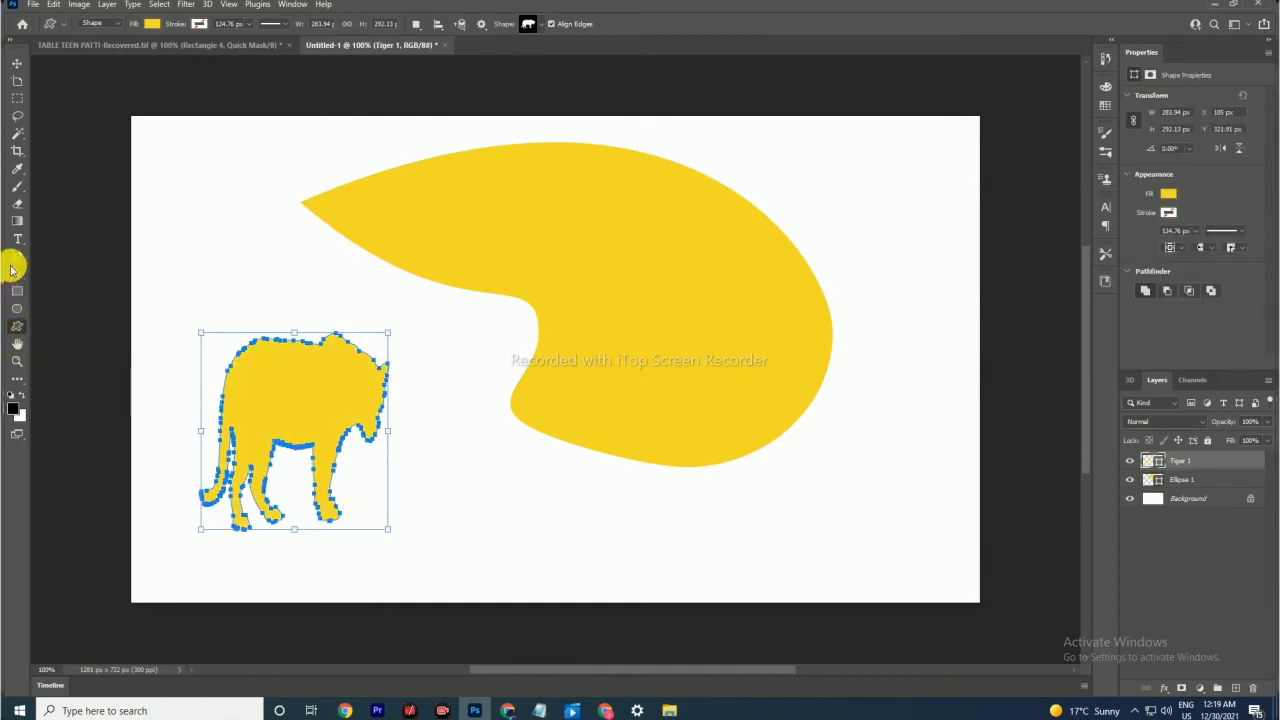
click(16, 257)
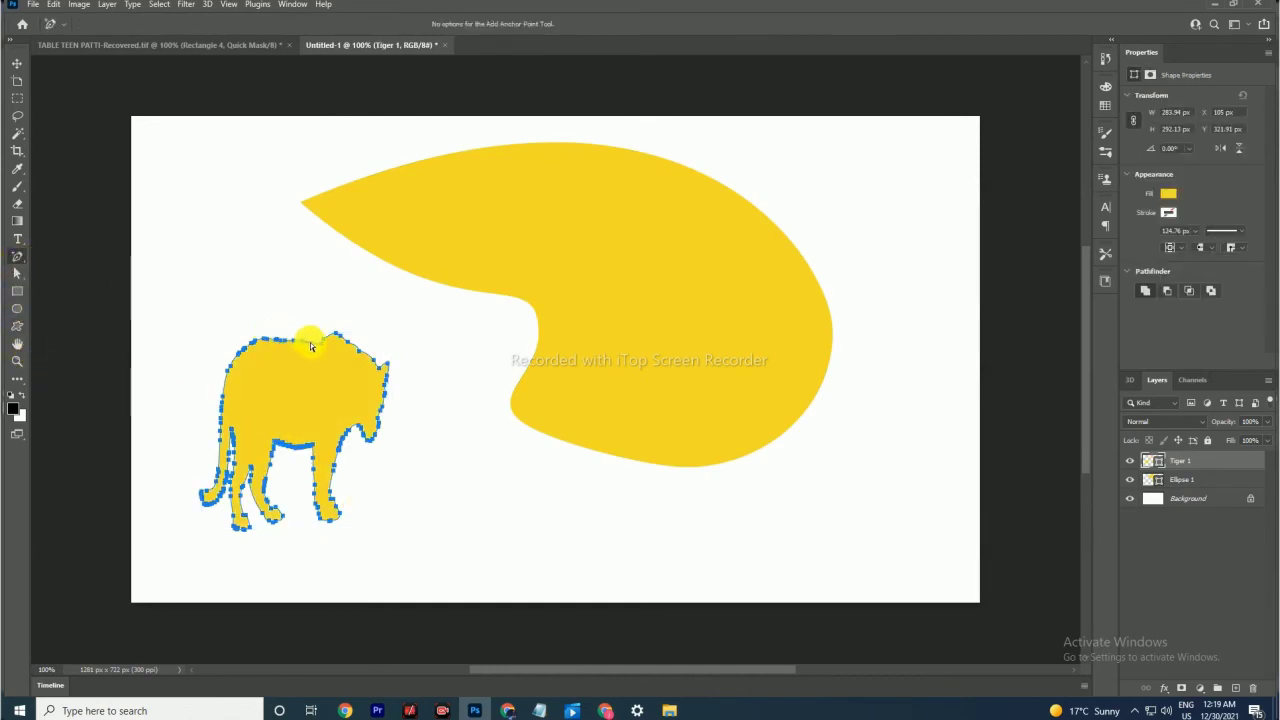
mouse_move(310, 346)
mouse_down()
mouse_move(334, 304)
mouse_move(311, 256)
mouse_up()
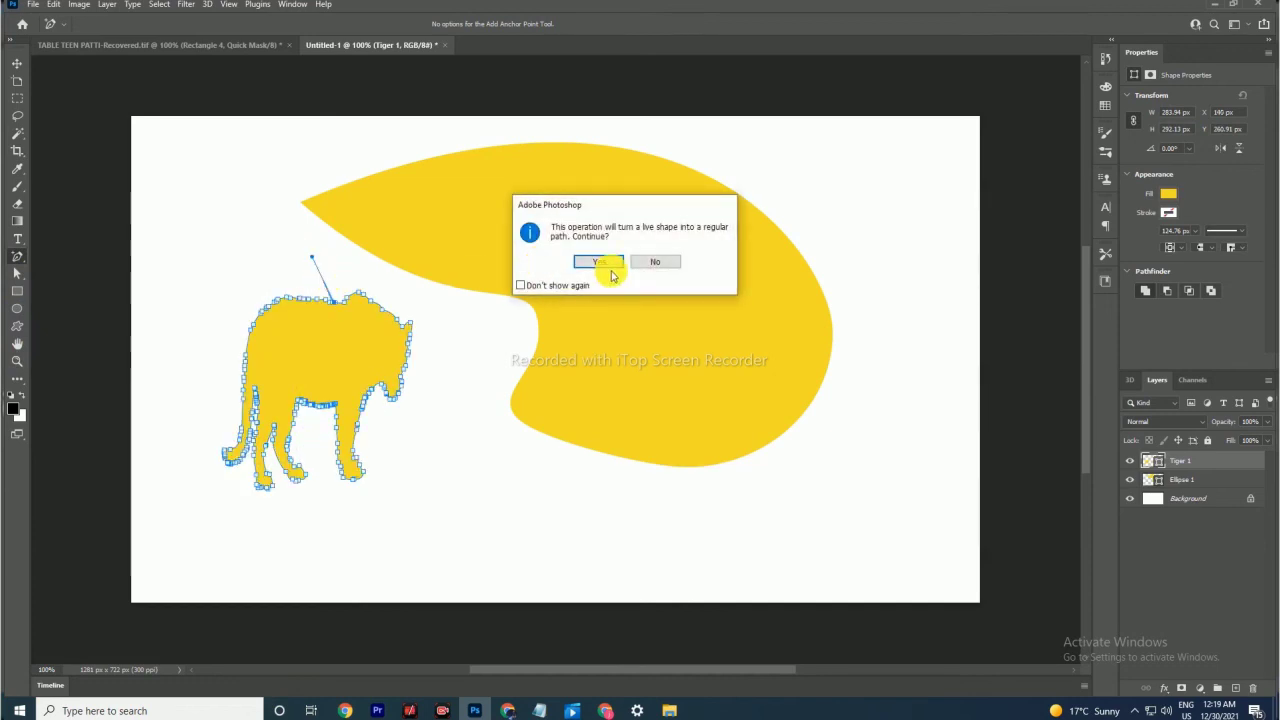
click(600, 263)
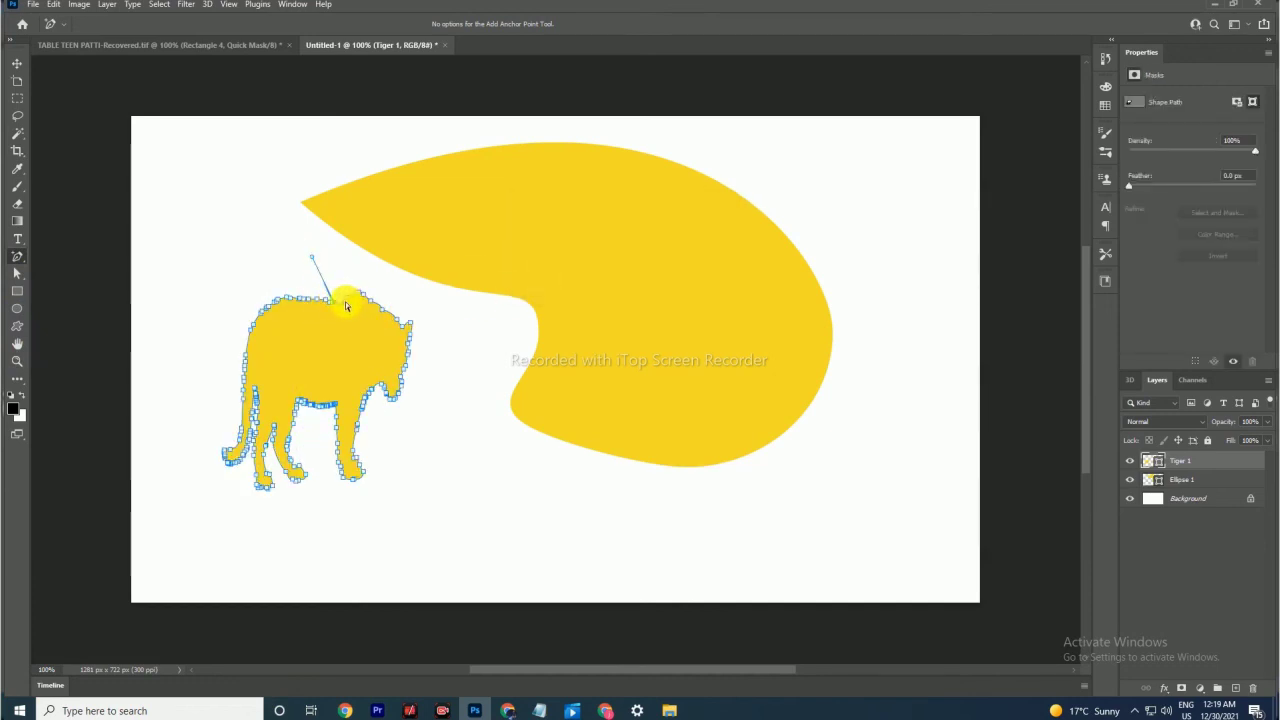
Step: Pull spikes out of the tiger's back, head, belly and left side
mouse_move(346, 306)
mouse_down()
mouse_move(366, 343)
mouse_move(356, 369)
mouse_up()
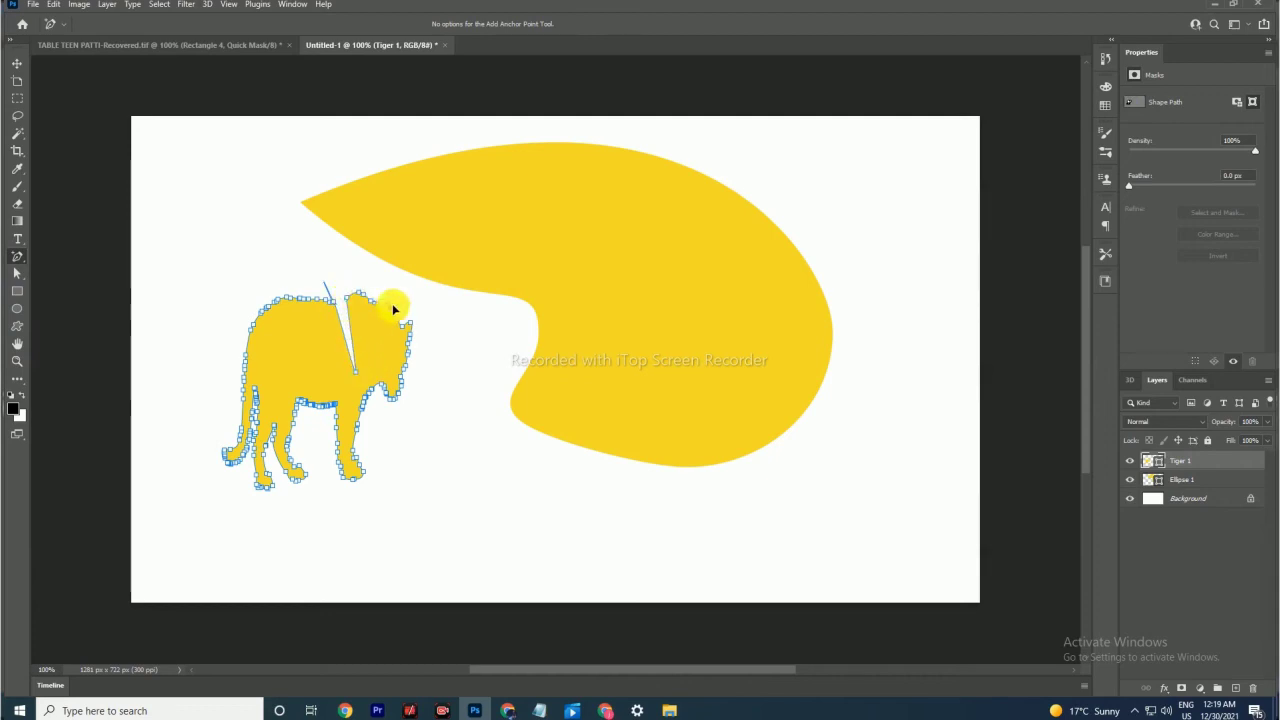
drag(392, 305, 490, 325)
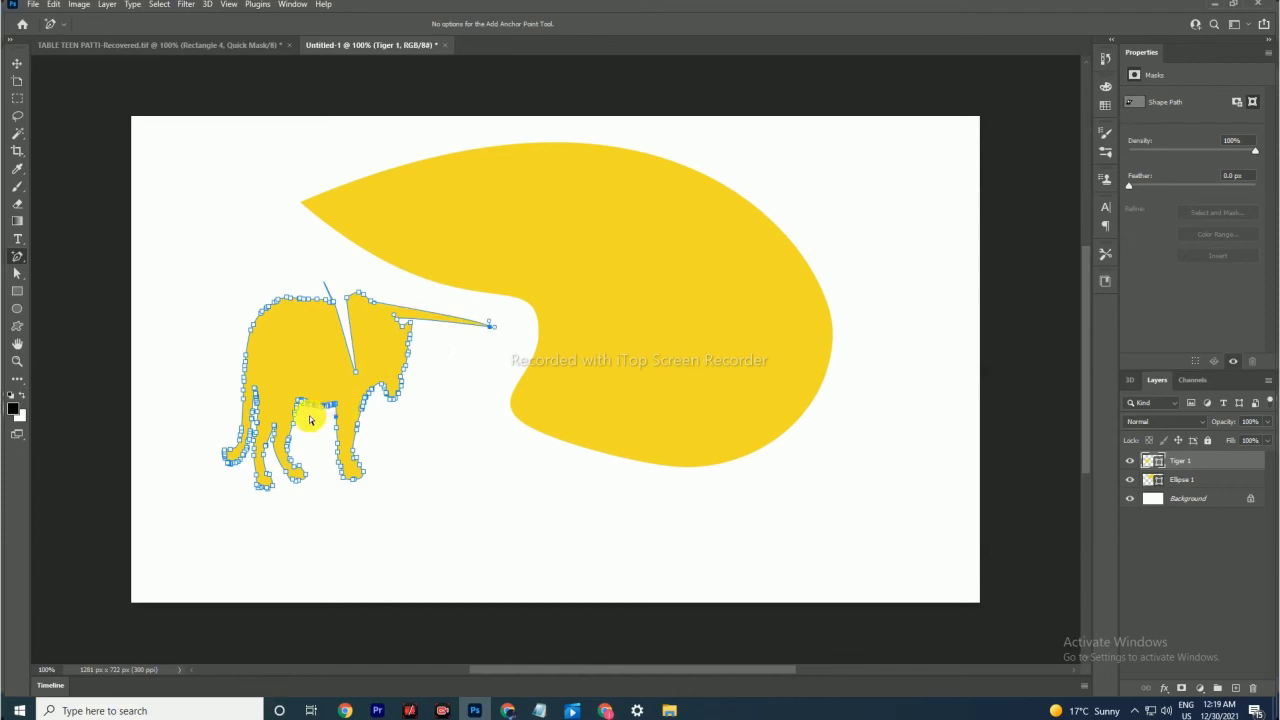
drag(318, 406, 322, 490)
drag(245, 370, 111, 381)
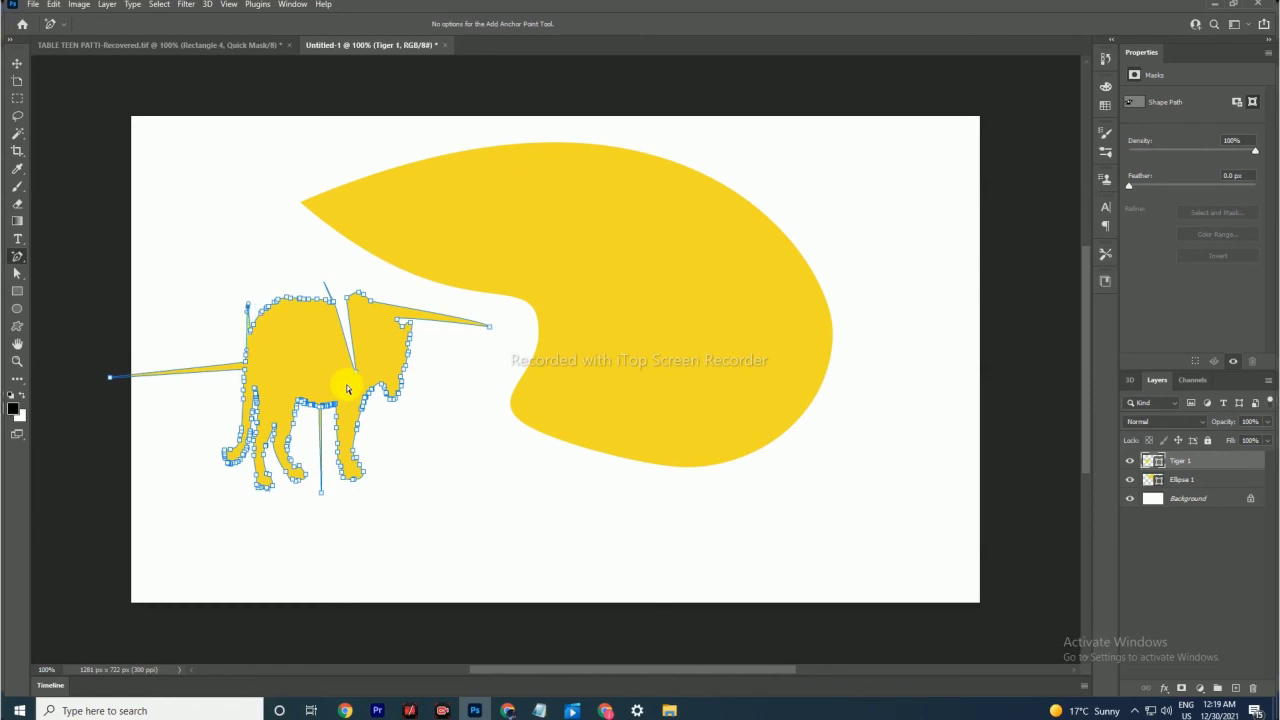
Step: Drag a small pointed spike from the tiger's upper-left edge
drag(248, 316, 236, 304)
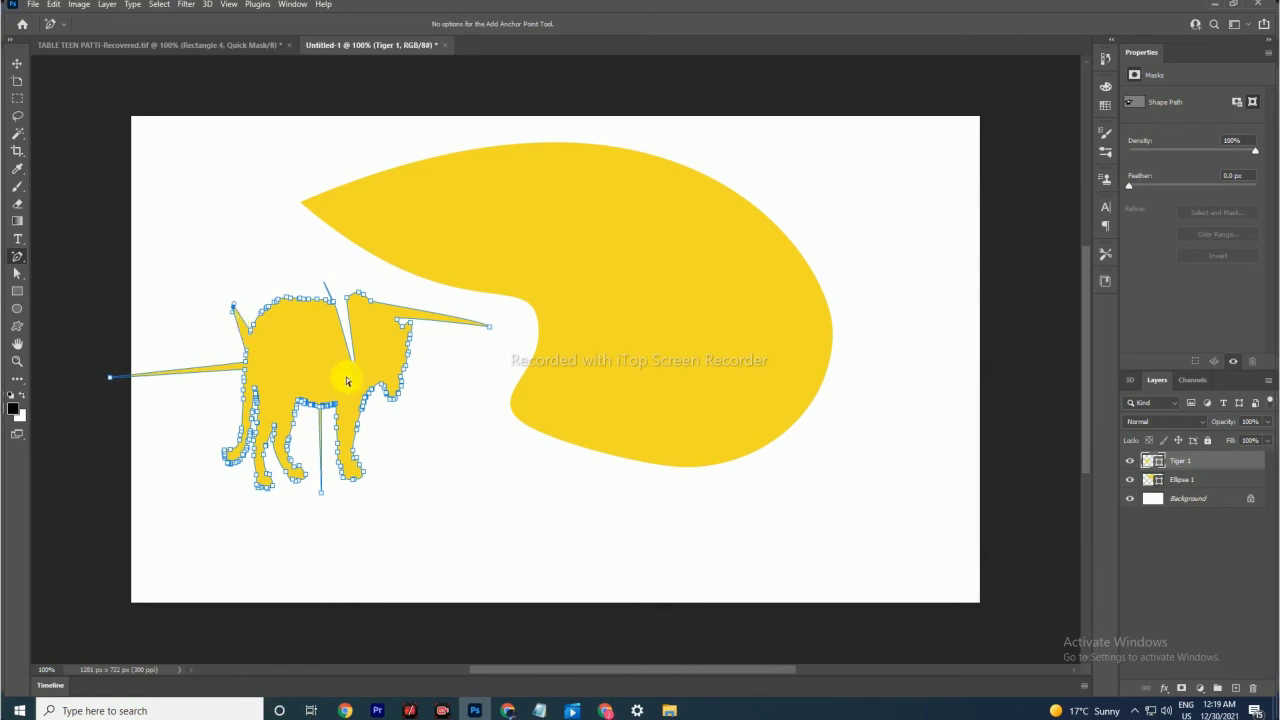